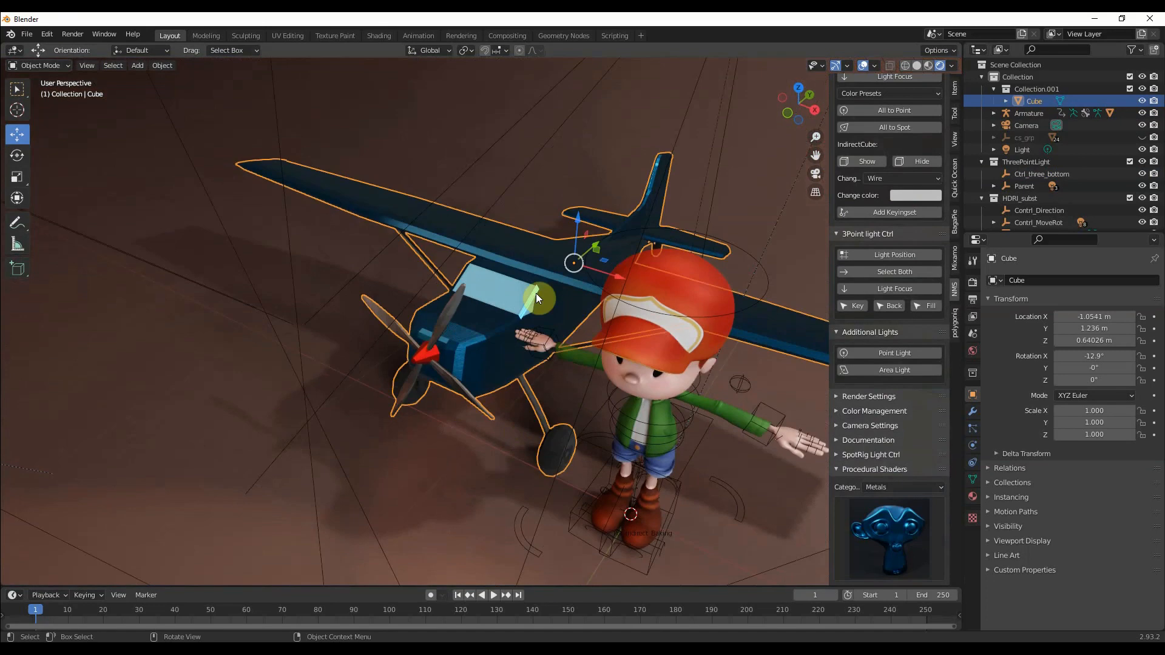
- Separate the whole airplane mesh into individual objects by material and return to Object Mode
key(Tab)
key(a)
key(p)
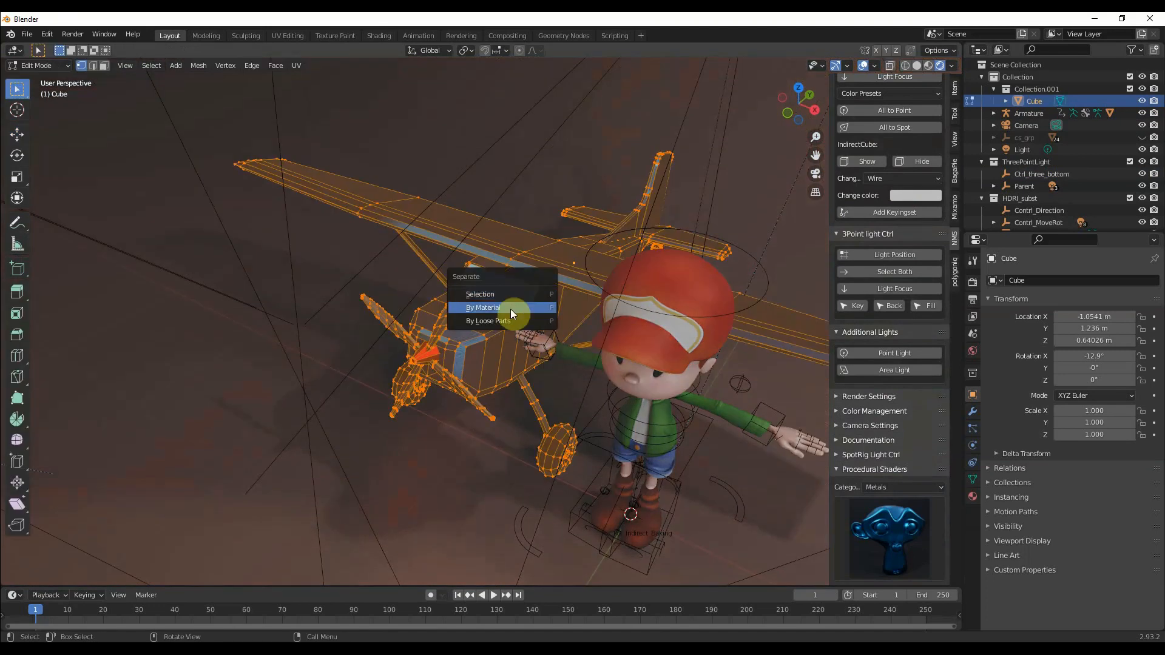
click(511, 308)
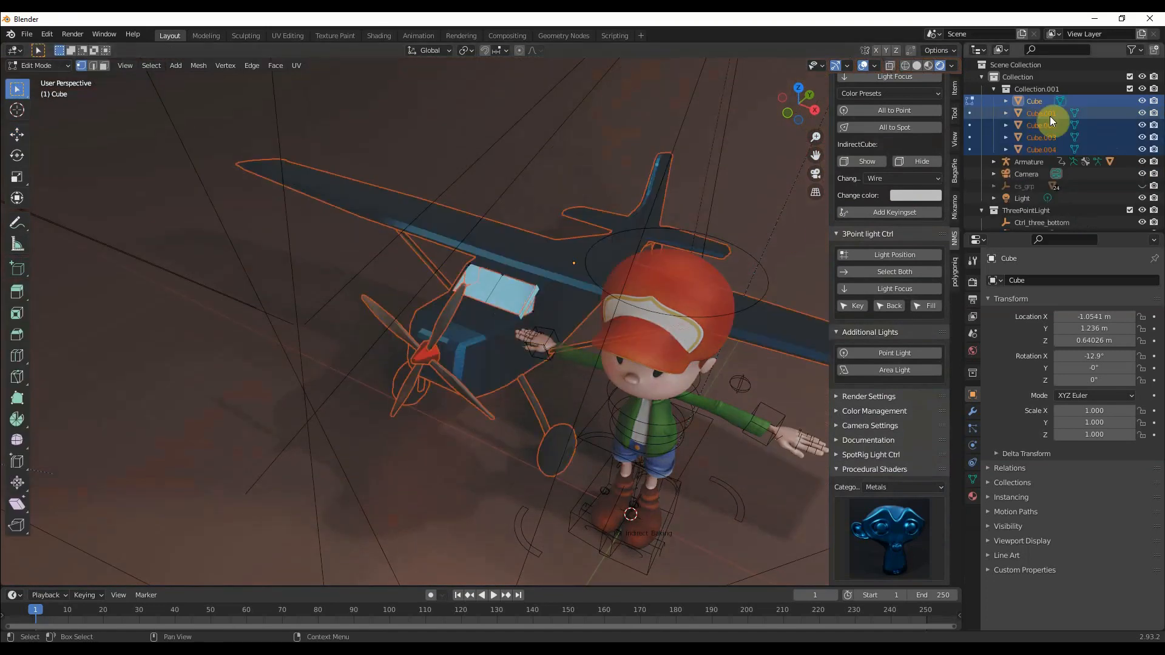
key(Tab)
- Try to move the separated propeller and strut object away from the airplane
click(450, 318)
key(g)
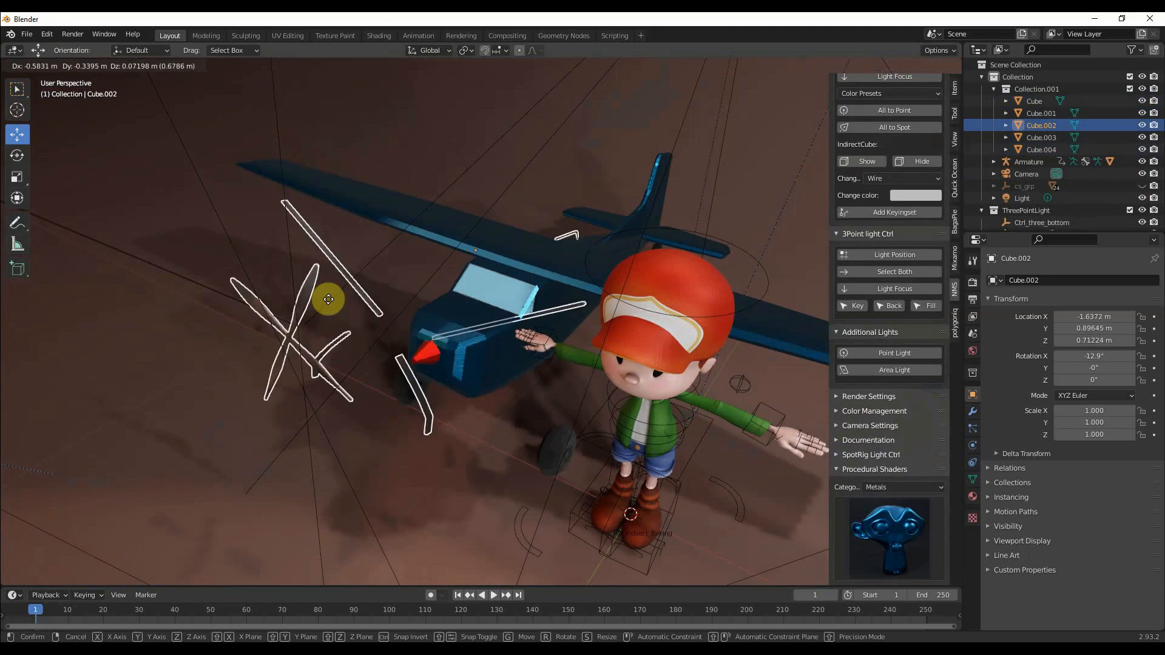
right_click(651, 290)
- Select the airplane's separated windshield object and open the Metals procedural shader previews
click(486, 341)
click(421, 356)
click(513, 303)
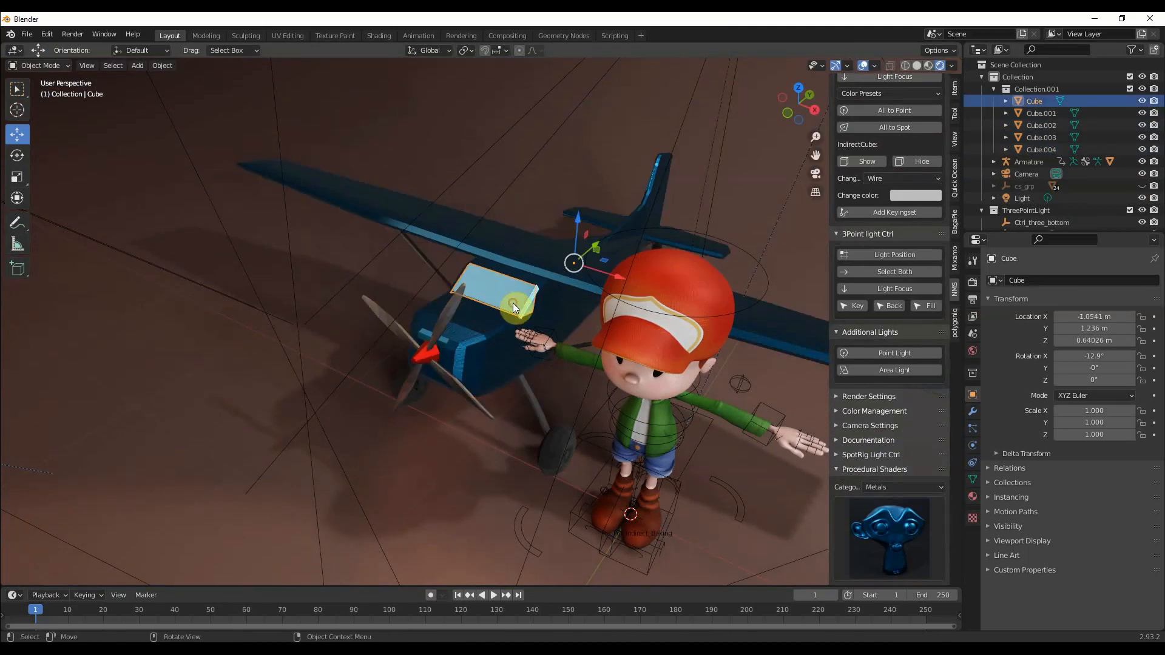
click(890, 537)
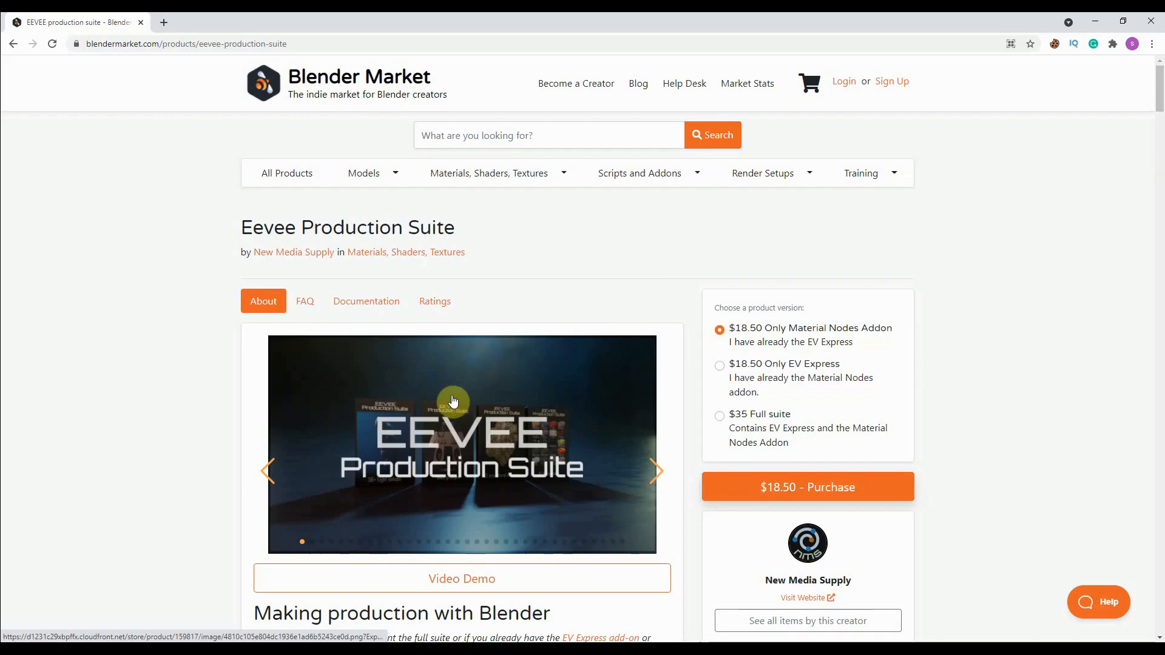
- In the web browser, read through the Eevee Production Suite product page, including its package contents and update log
scroll(453, 402, down, 10)
scroll(452, 402, down, 18)
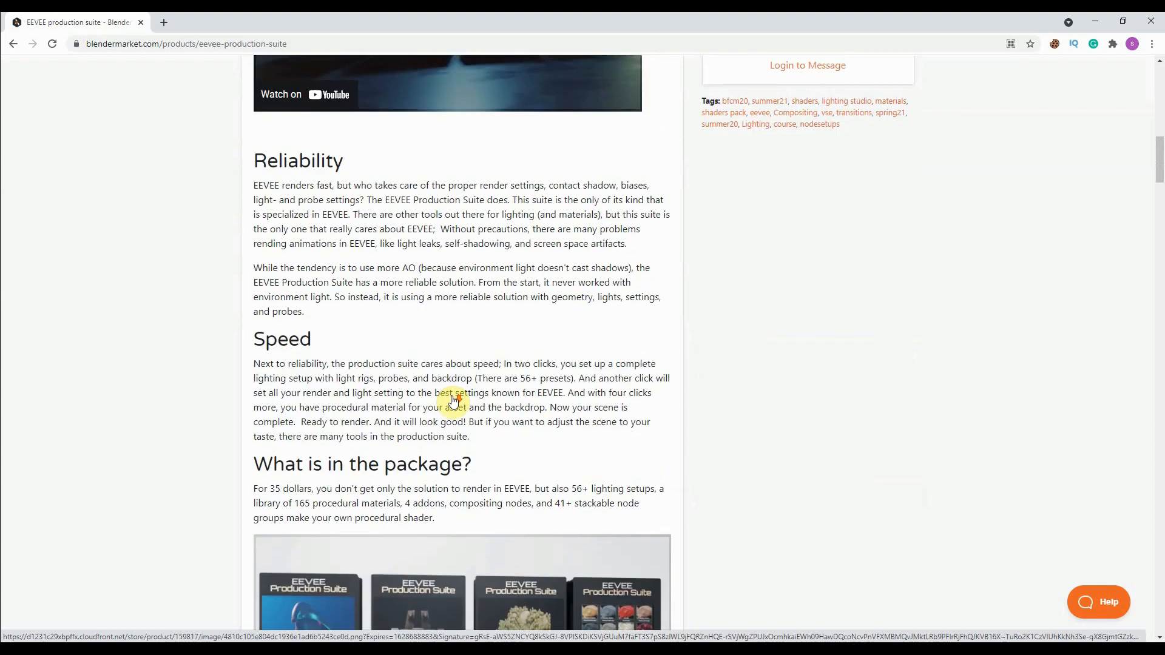
scroll(452, 401, down, 16)
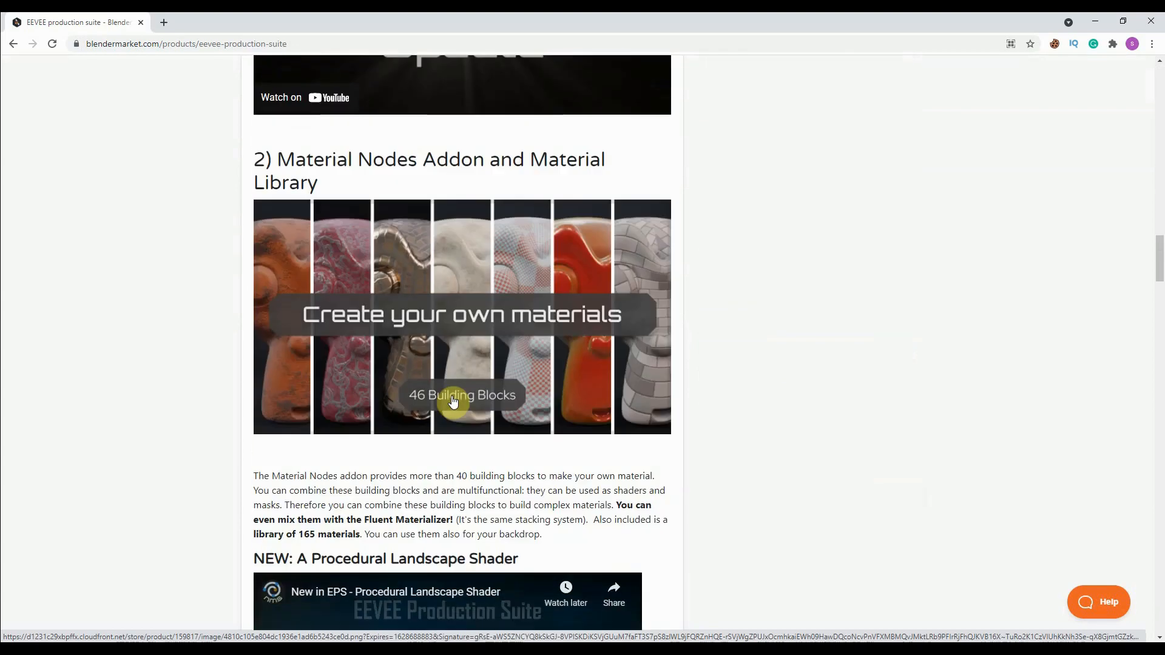
scroll(453, 402, down, 16)
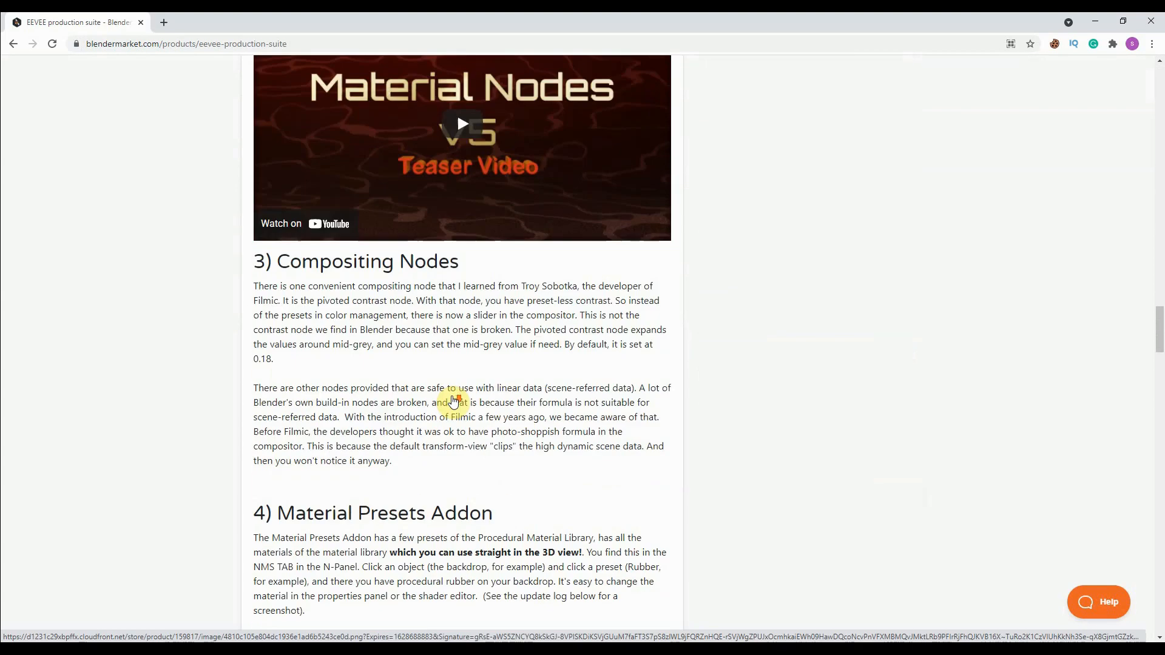
scroll(453, 402, down, 17)
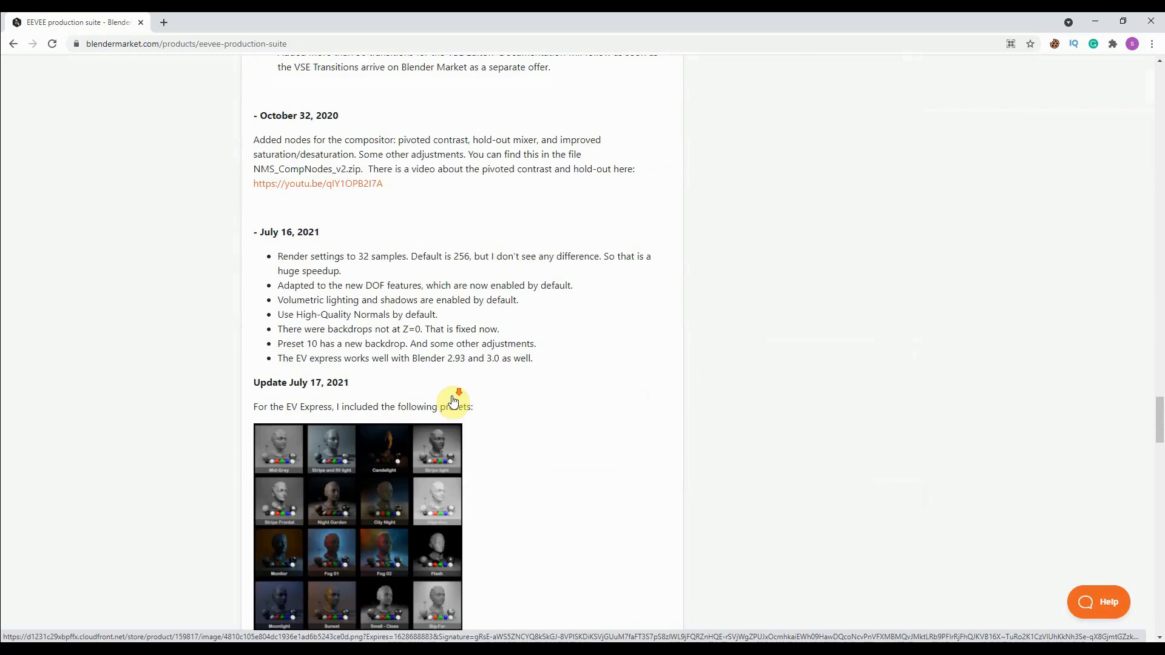
scroll(453, 400, down, 17)
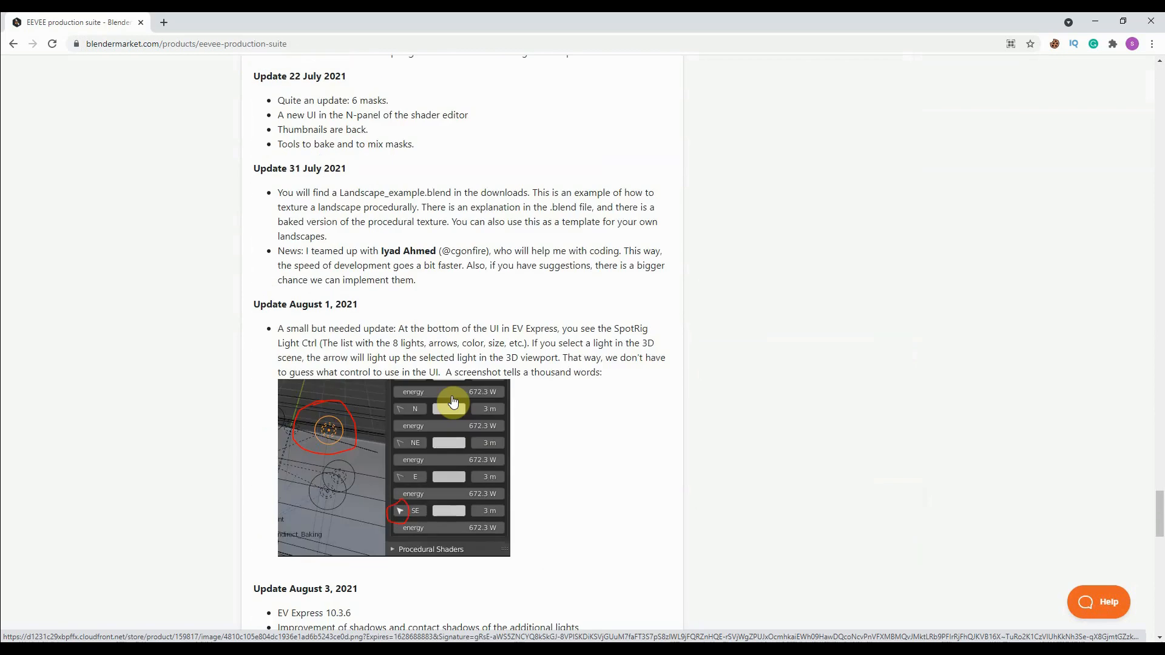
scroll(452, 401, down, 5)
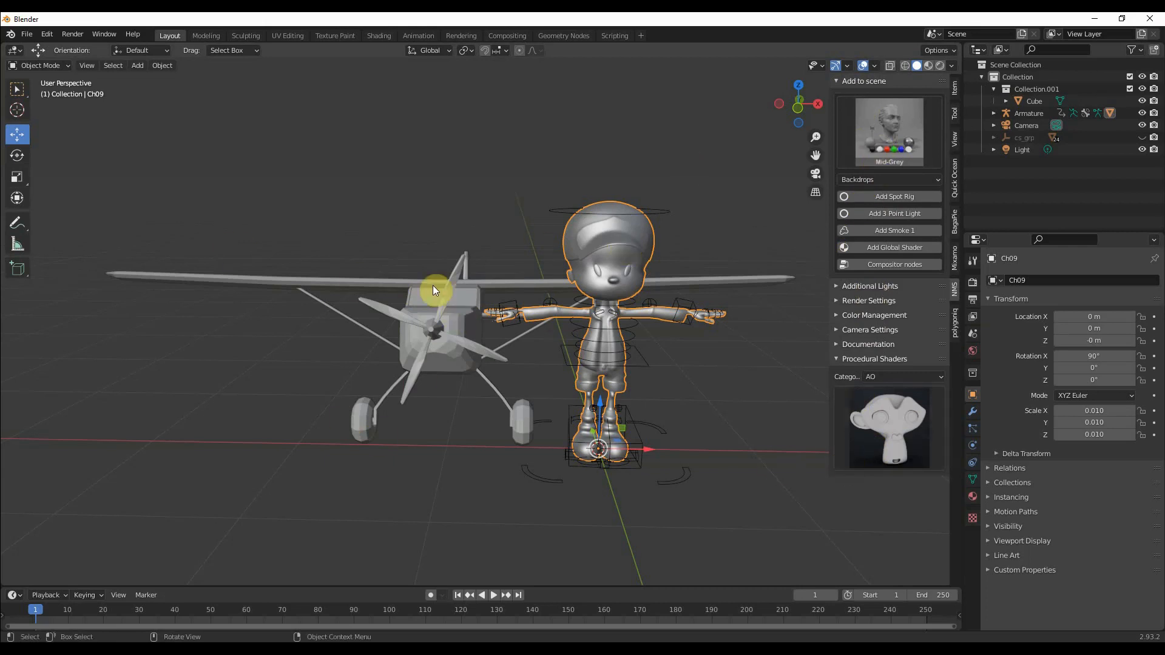
- Look at the low poly bush plane on Blend Swap and the Timmy character on Mixamo in the browser, and return to Blender
click(113, 648)
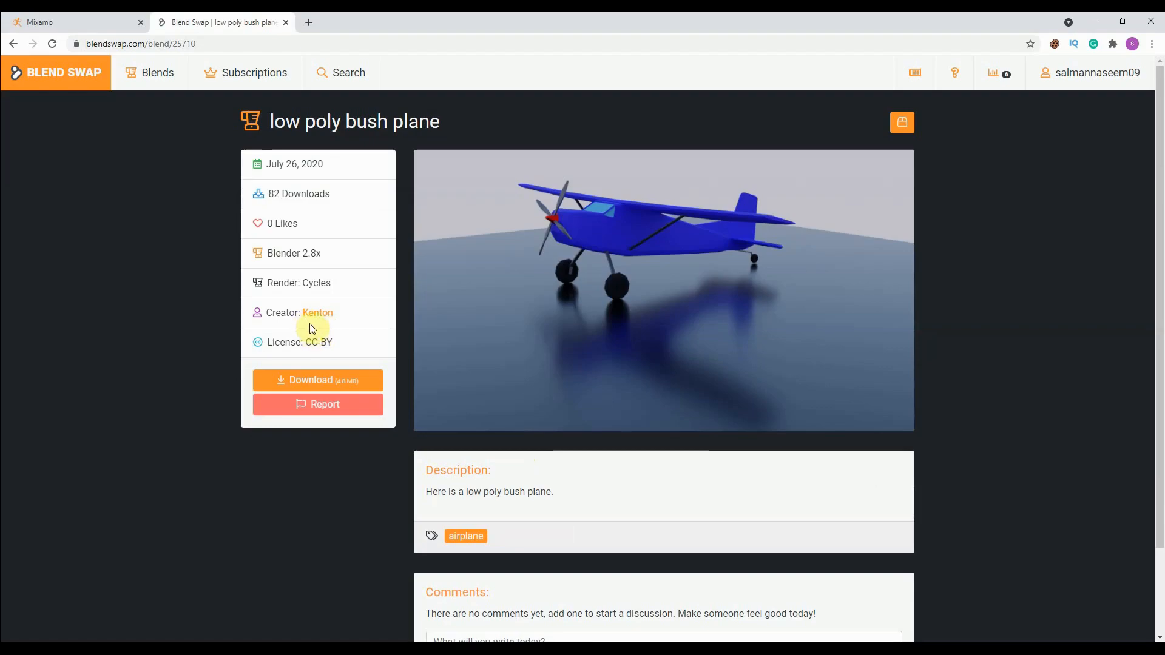
click(51, 23)
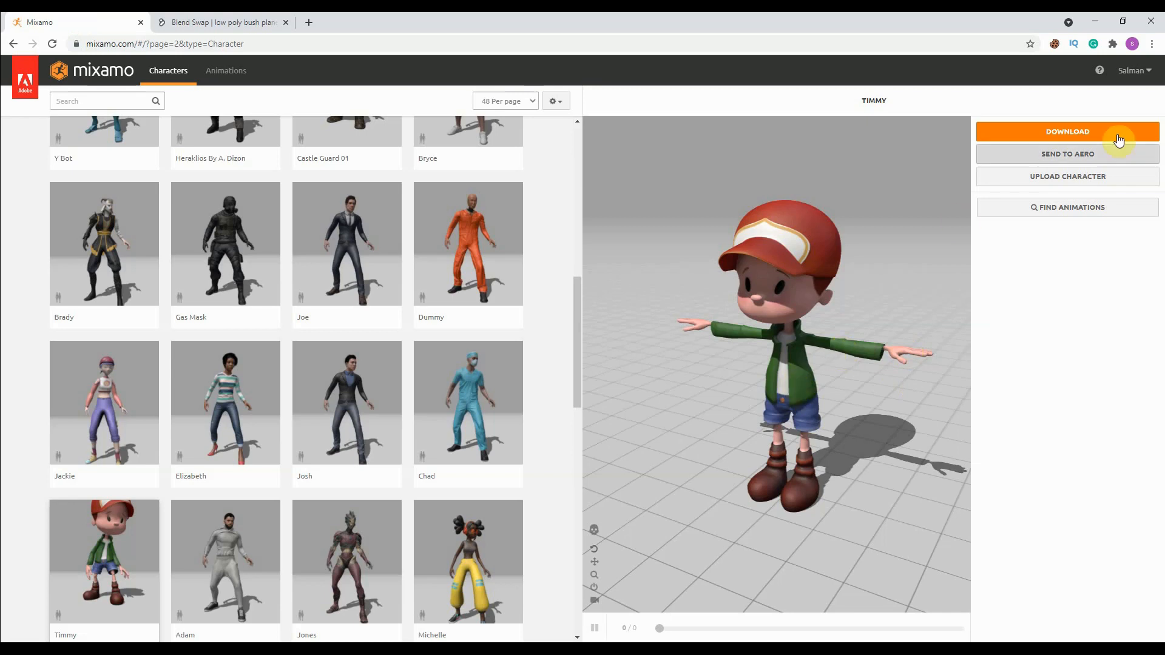
click(1095, 21)
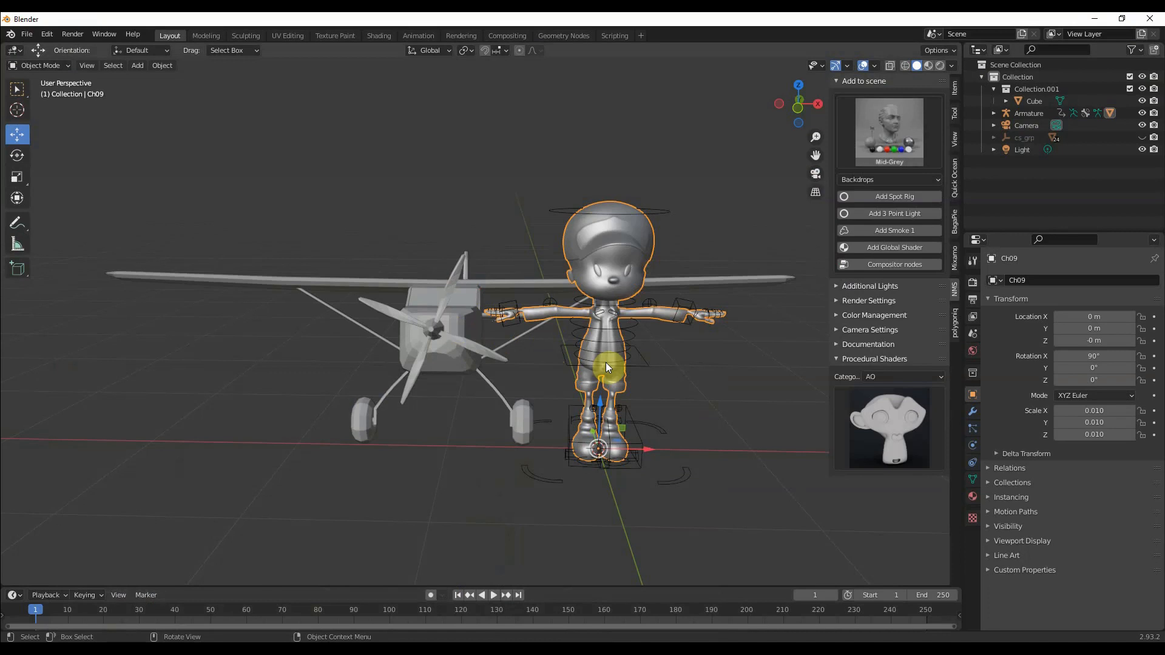
- Switch the viewport showing the airplane and the boy character to Rendered shading
middle_drag(486, 410, 477, 442)
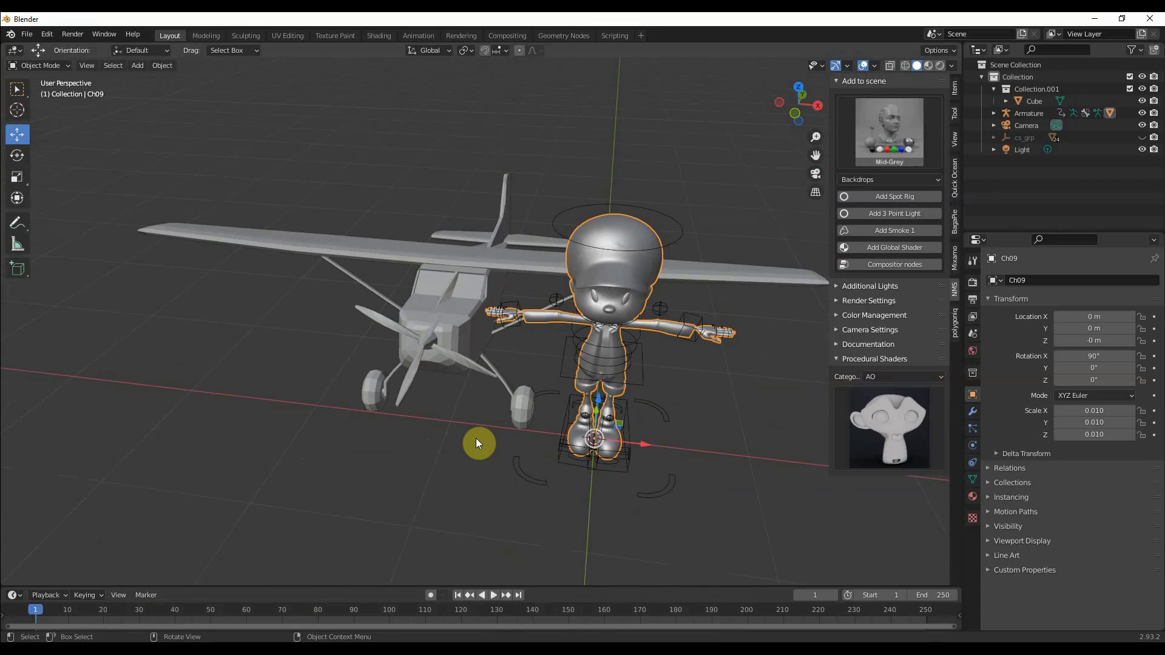
middle_drag(731, 468, 670, 466)
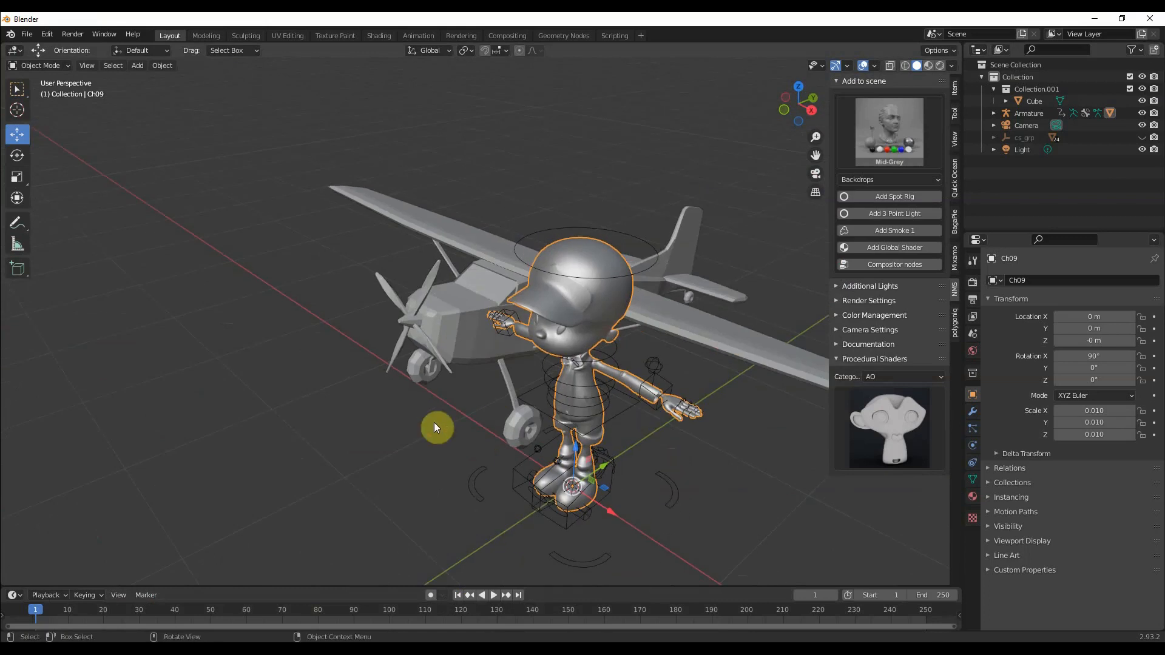
middle_drag(435, 422, 502, 421)
key(z)
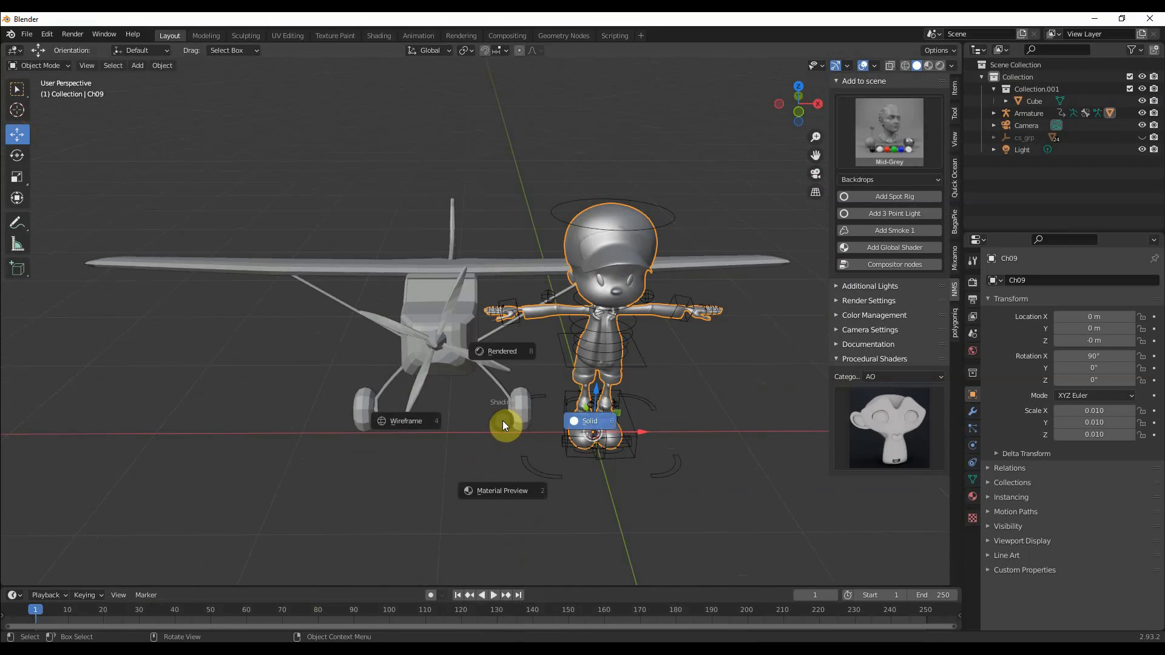
click(513, 350)
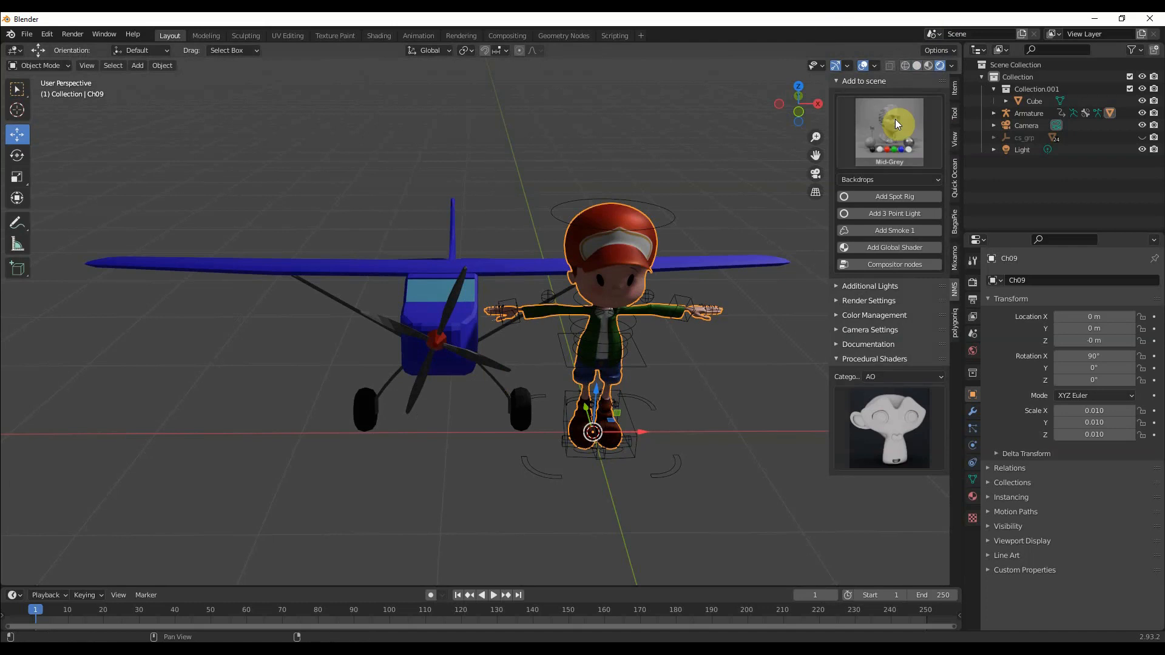
- Hide the viewport overlays and inspect the rendered airplane and character up close
click(863, 65)
middle_drag(601, 357, 566, 358)
scroll(612, 355, up, 5)
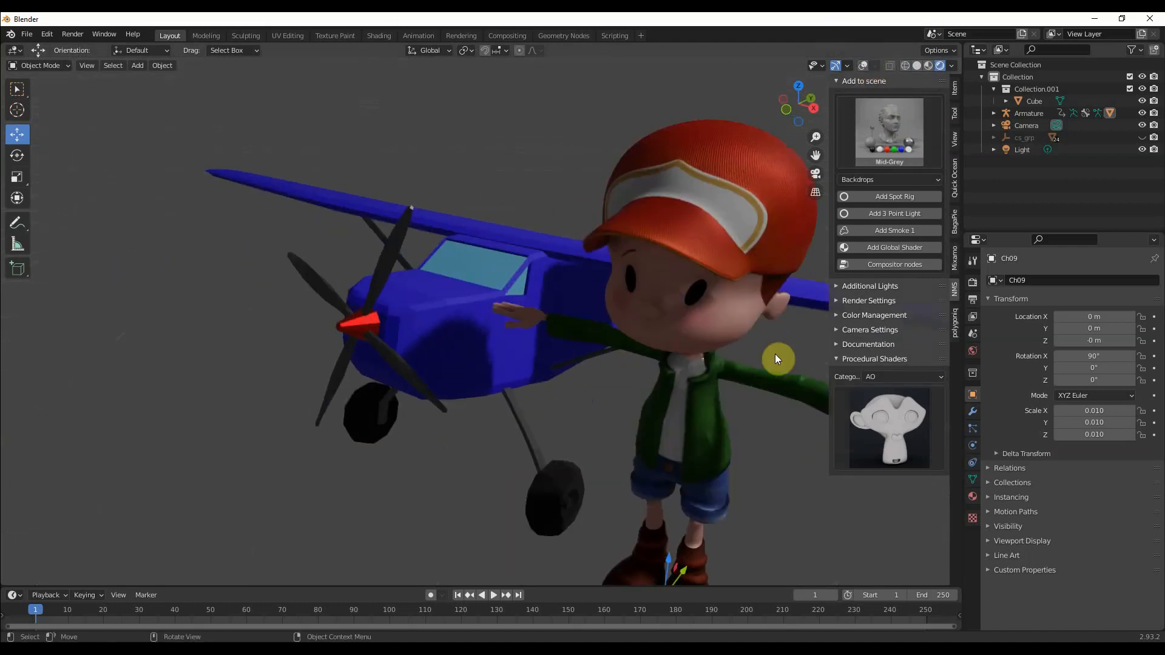
scroll(653, 331, down, 5)
scroll(625, 340, up, 5)
middle_drag(530, 355, 749, 207)
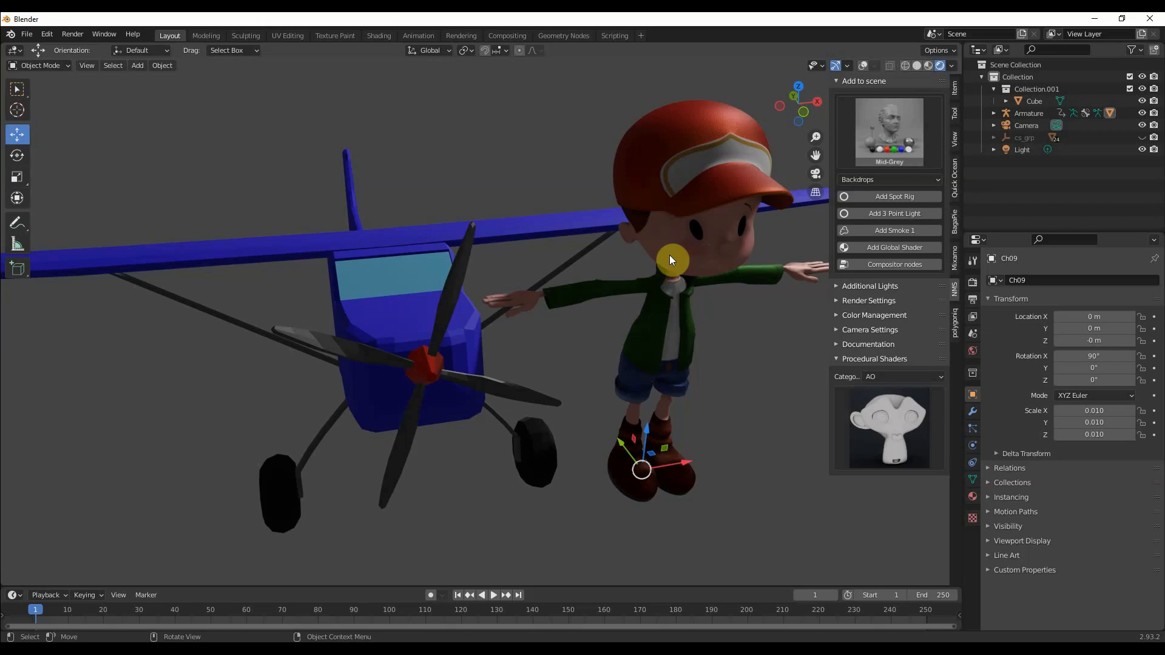
- Add the dark blue lighting preset with the tiled backdrop to the scene and inspect it around the models
click(887, 133)
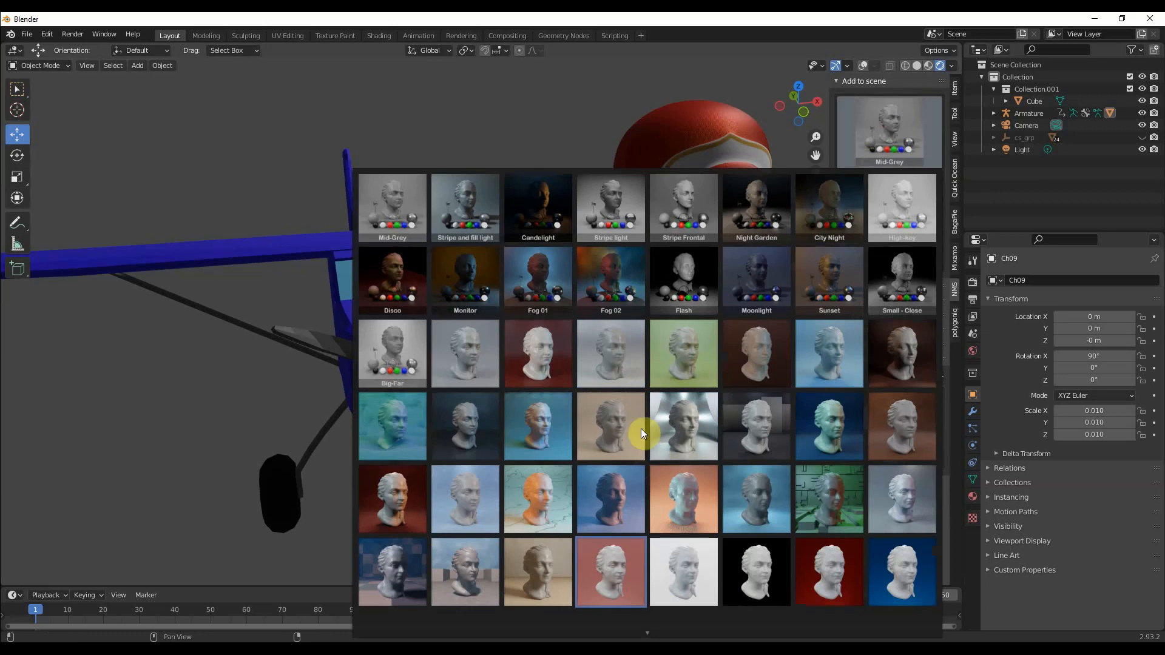
click(389, 569)
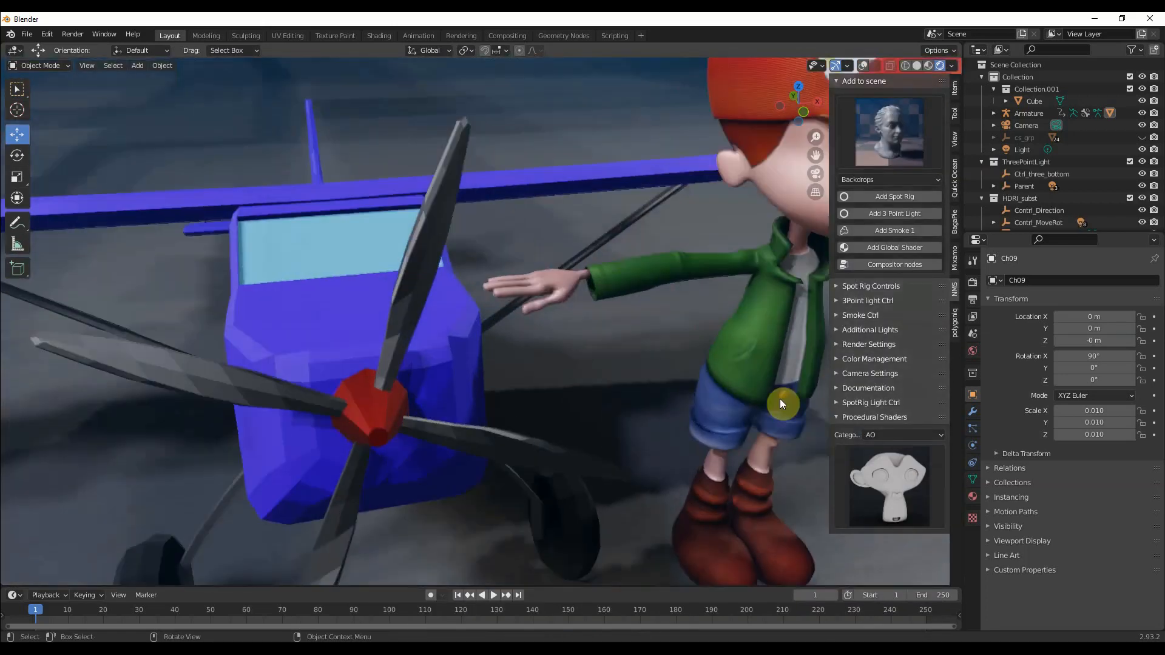
middle_drag(723, 403, 687, 401)
scroll(687, 401, down, 4)
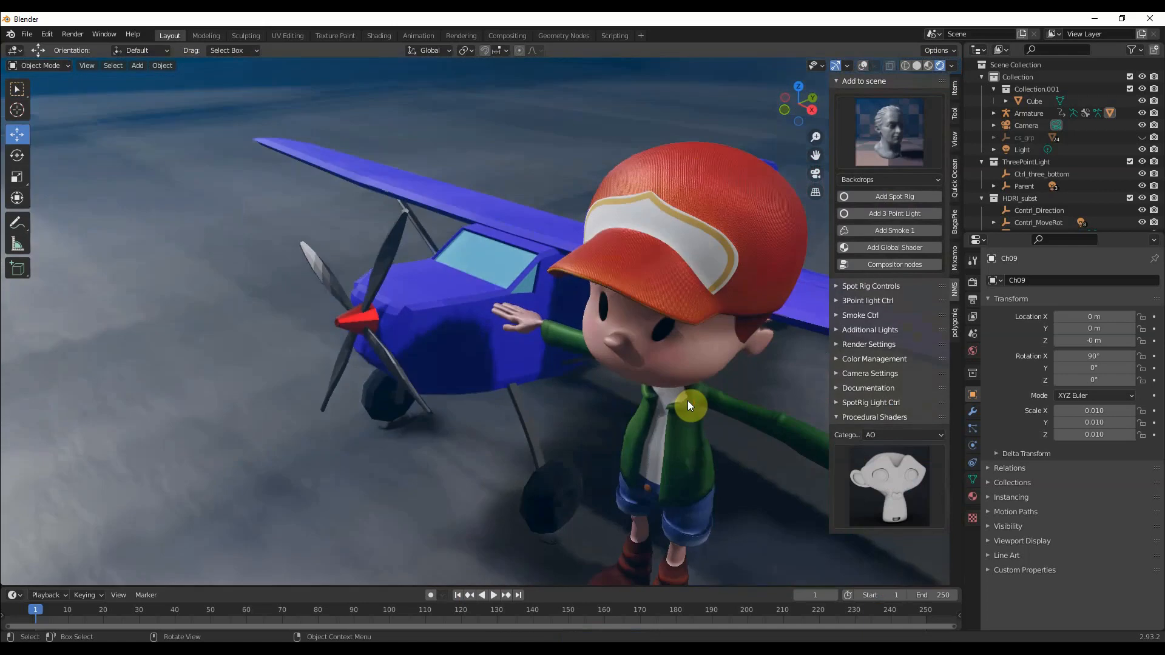
scroll(486, 374, down, 5)
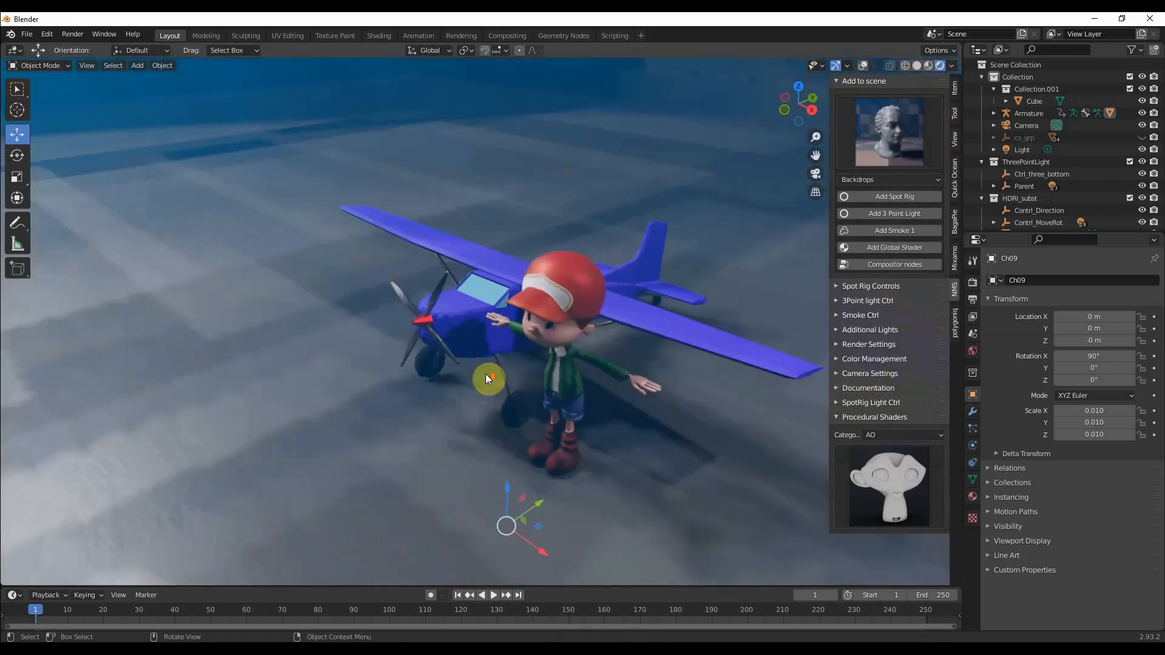
middle_drag(486, 374, 621, 373)
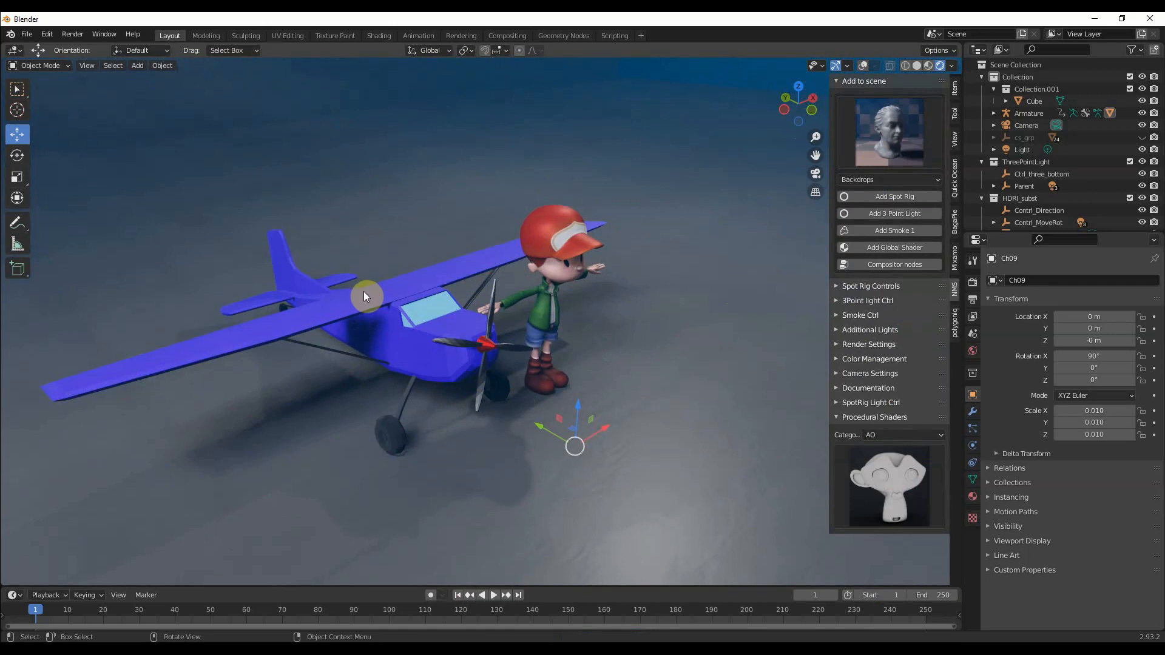
- Replace the scene lighting with the dark brown backdrop preset and inspect the backdrop and models
click(894, 138)
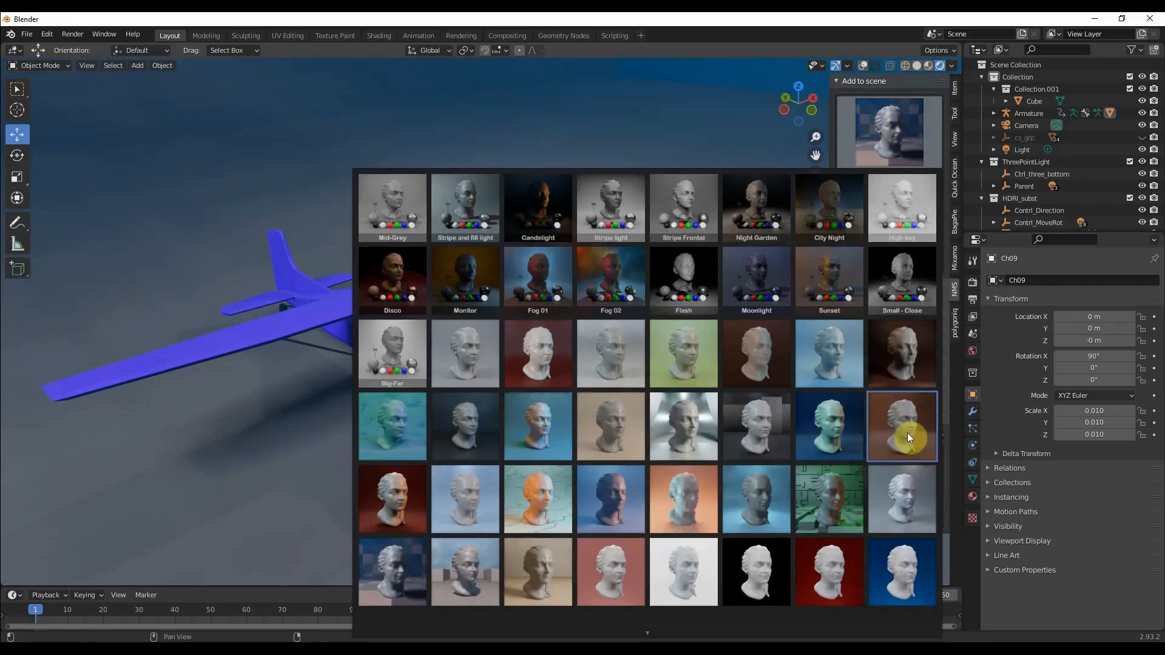
click(904, 343)
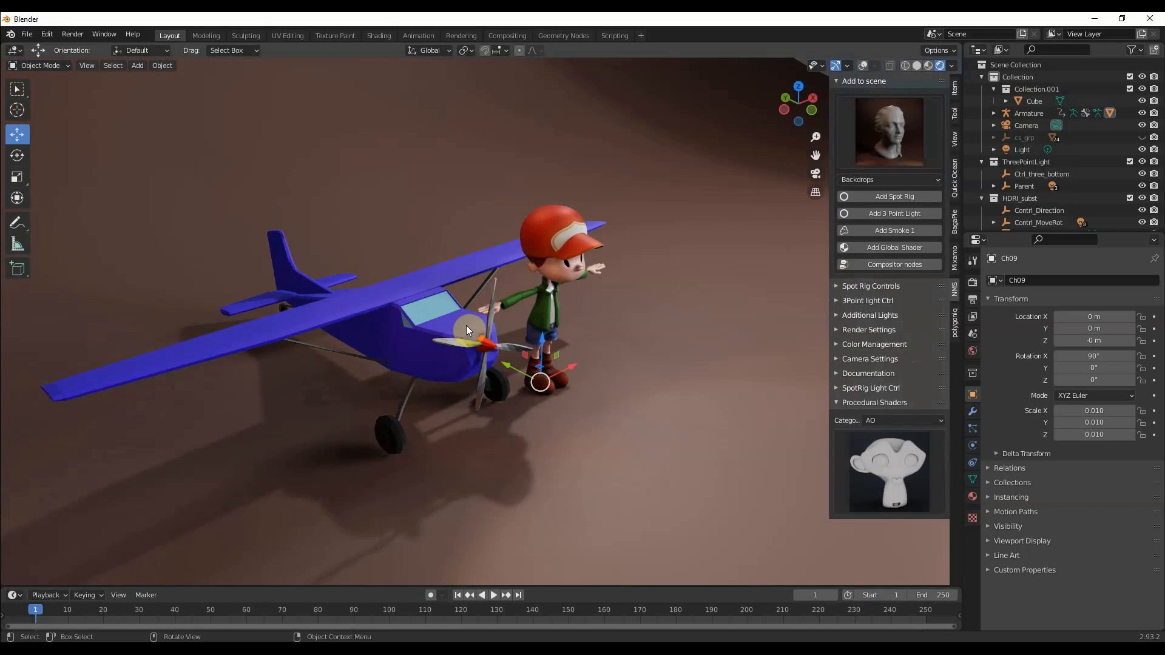
scroll(466, 325, down, 8)
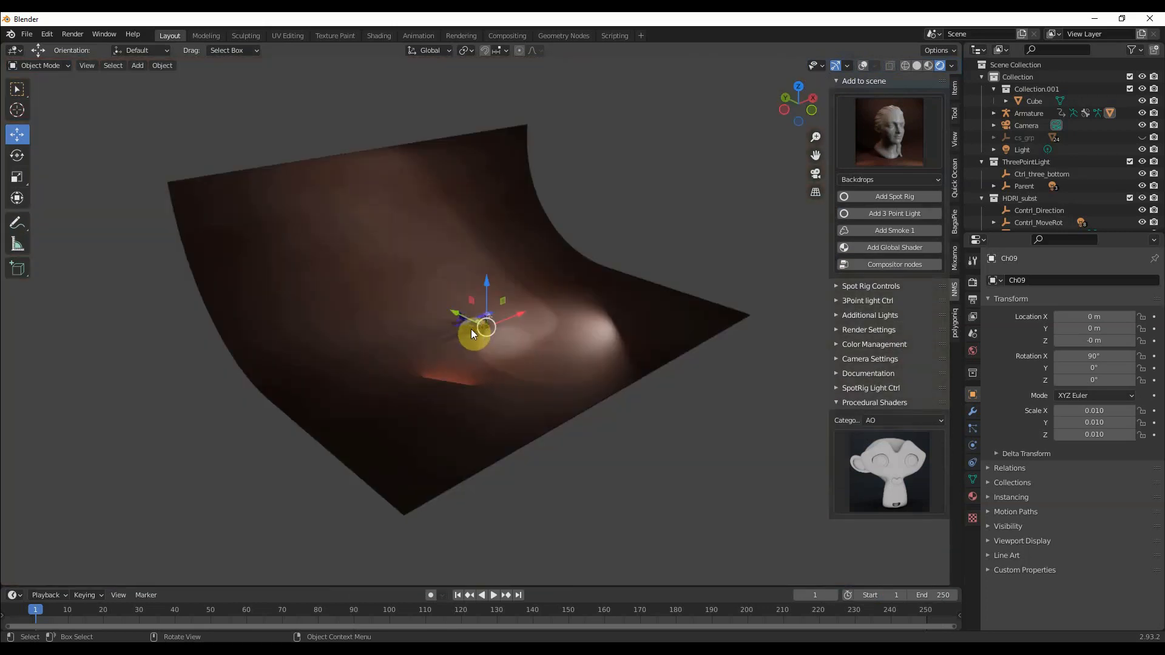
scroll(471, 329, up, 8)
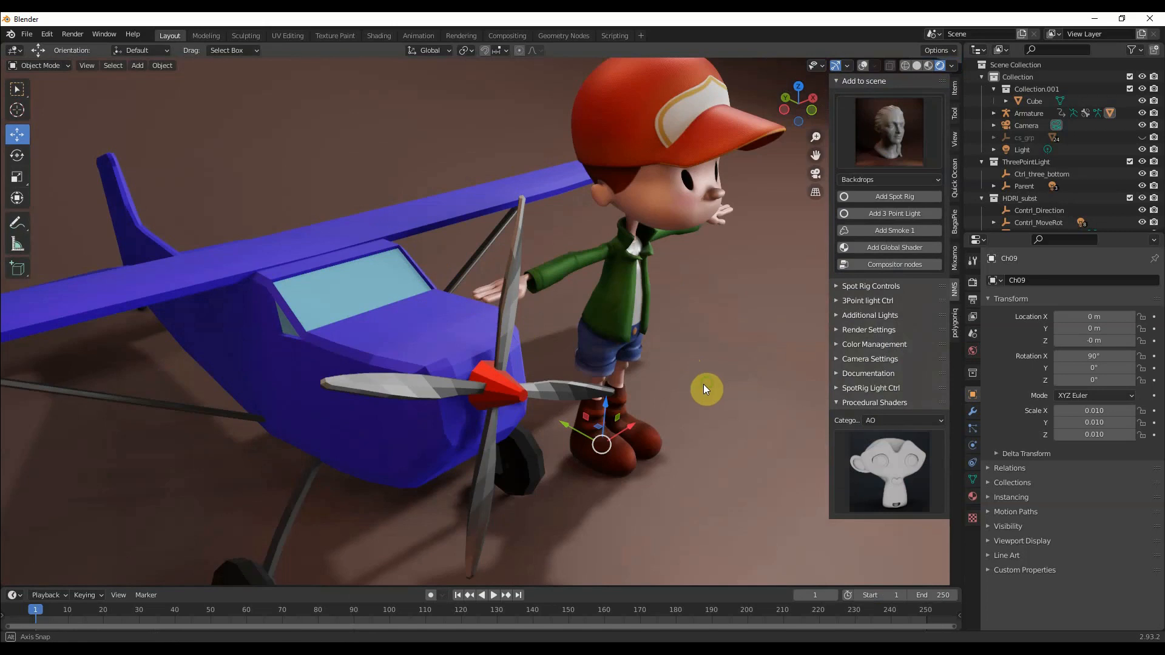
scroll(704, 384, up, 2)
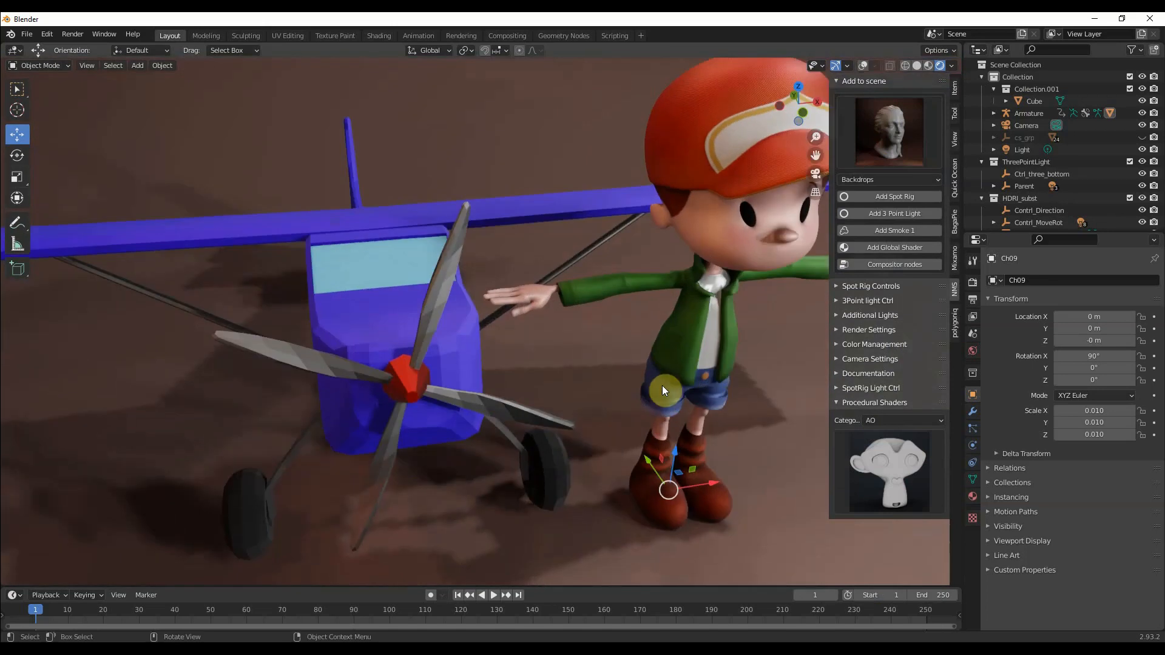
- Show the viewport overlays and select both the light position and light focus controls of the spot rig
click(862, 65)
middle_drag(693, 110, 267, 210)
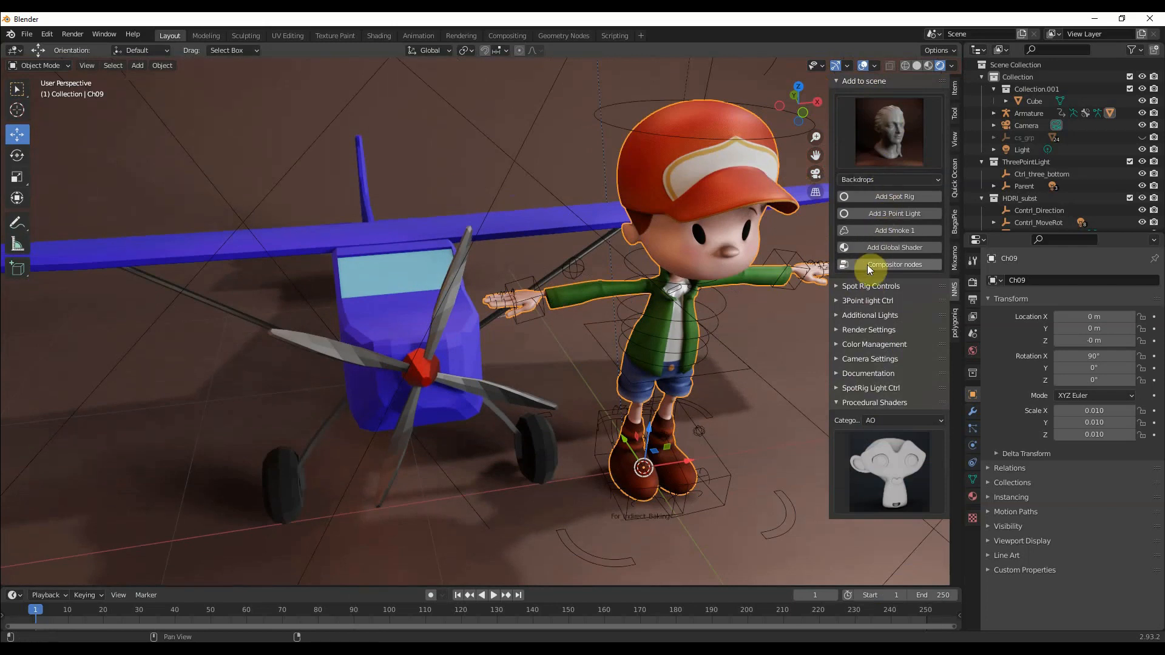
click(836, 289)
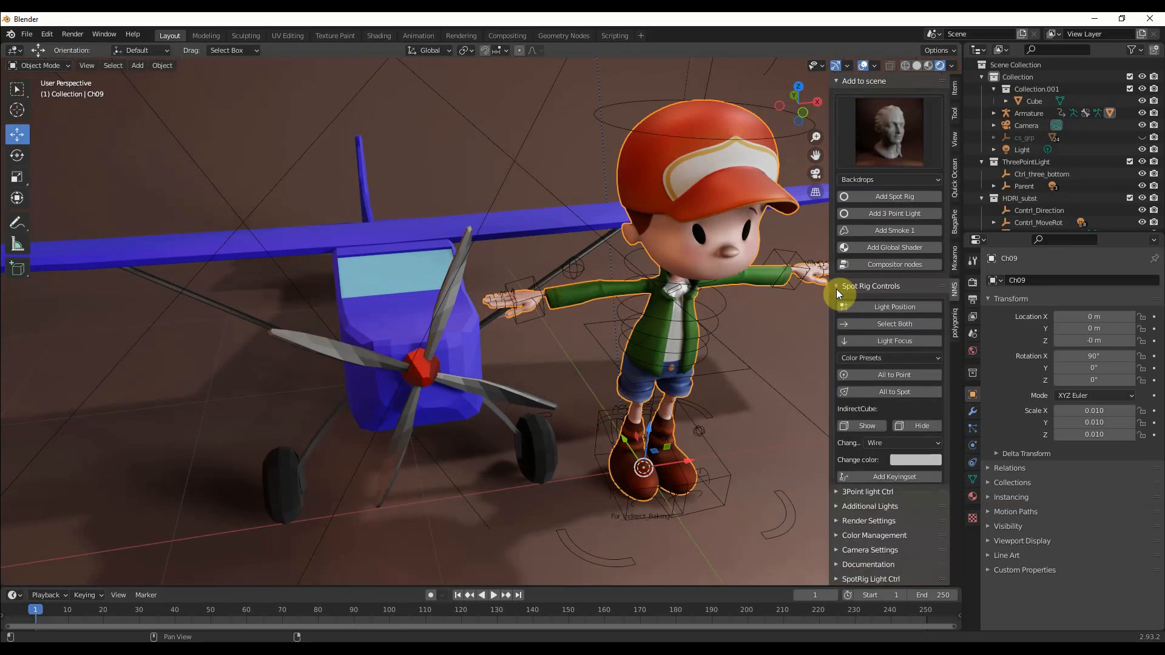
click(899, 323)
scroll(332, 267, down, 10)
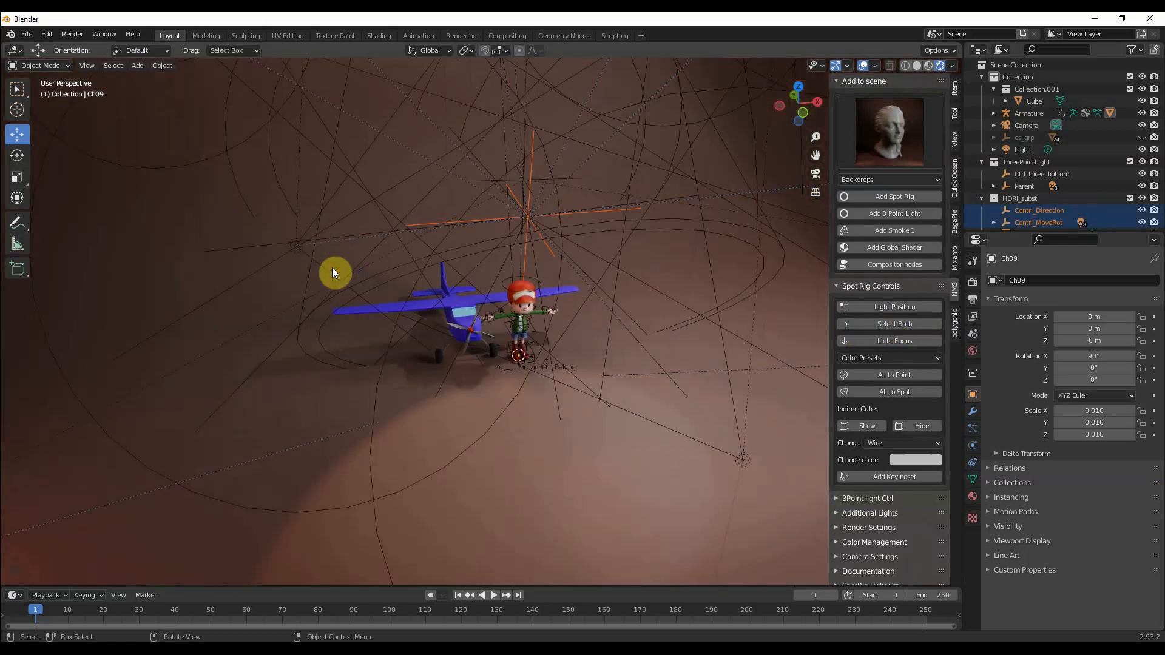
scroll(333, 268, down, 3)
middle_drag(262, 303, 384, 313)
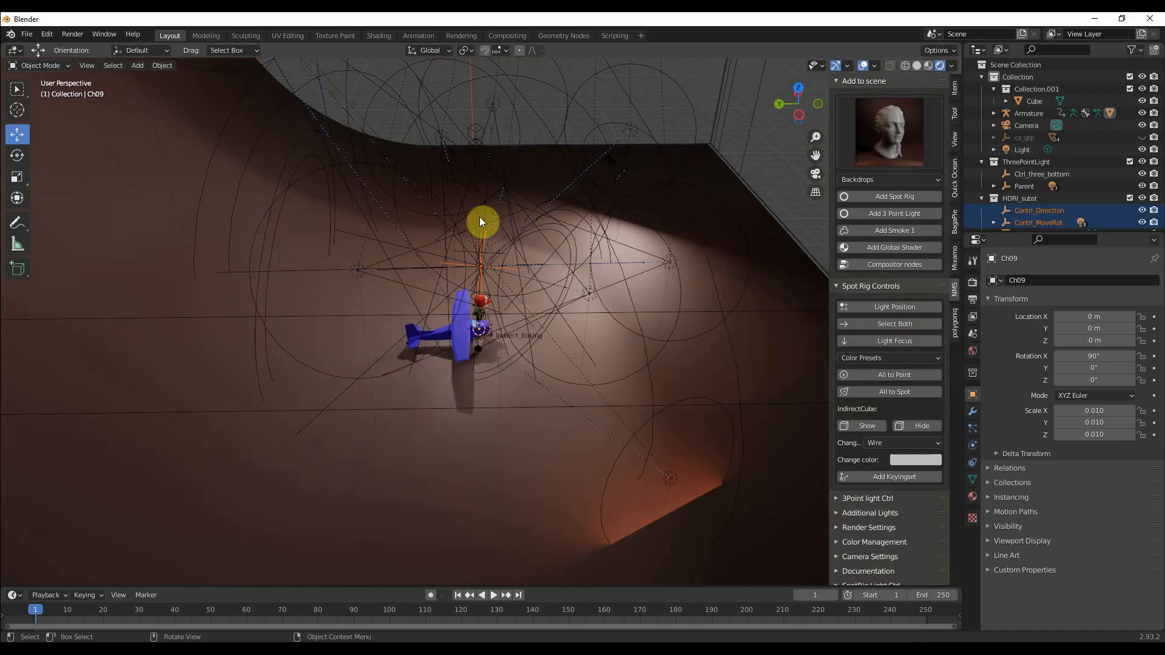
middle_drag(755, 389, 393, 389)
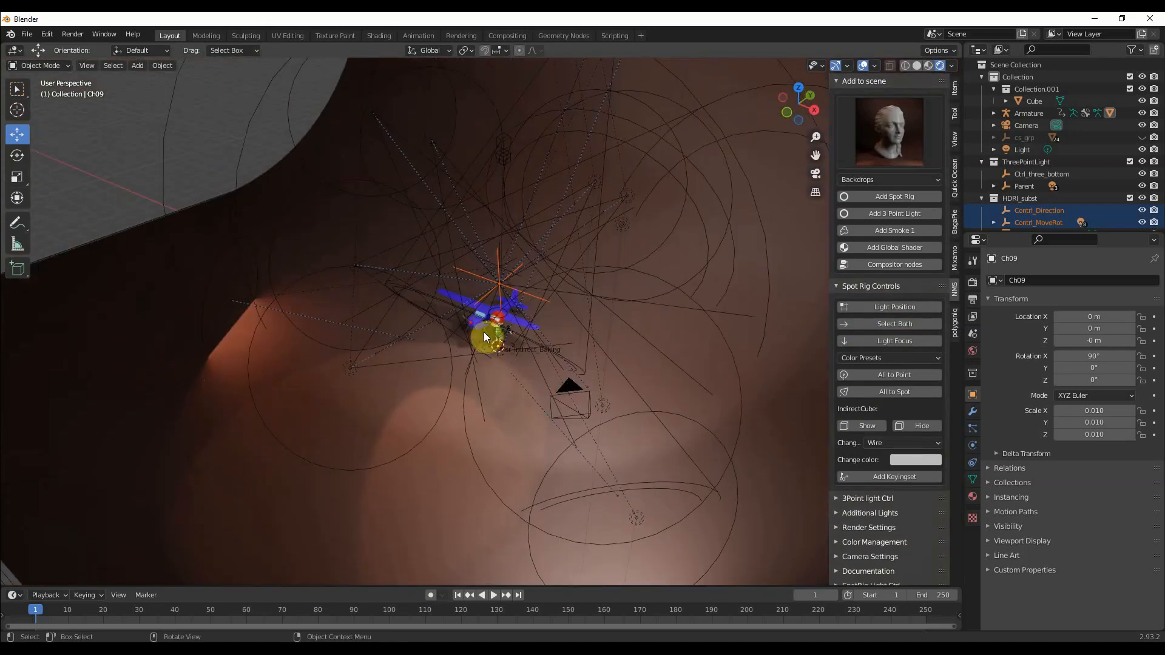
- Select both the light position and light focus controls of the three-point light
scroll(850, 328, down, 2)
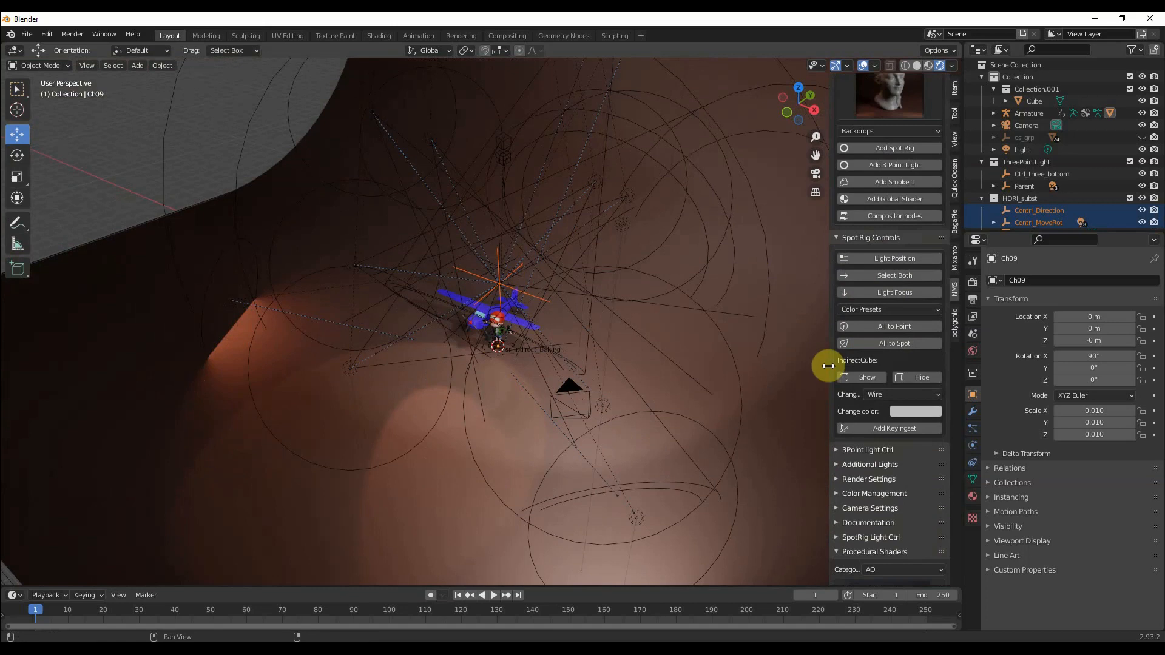
click(832, 451)
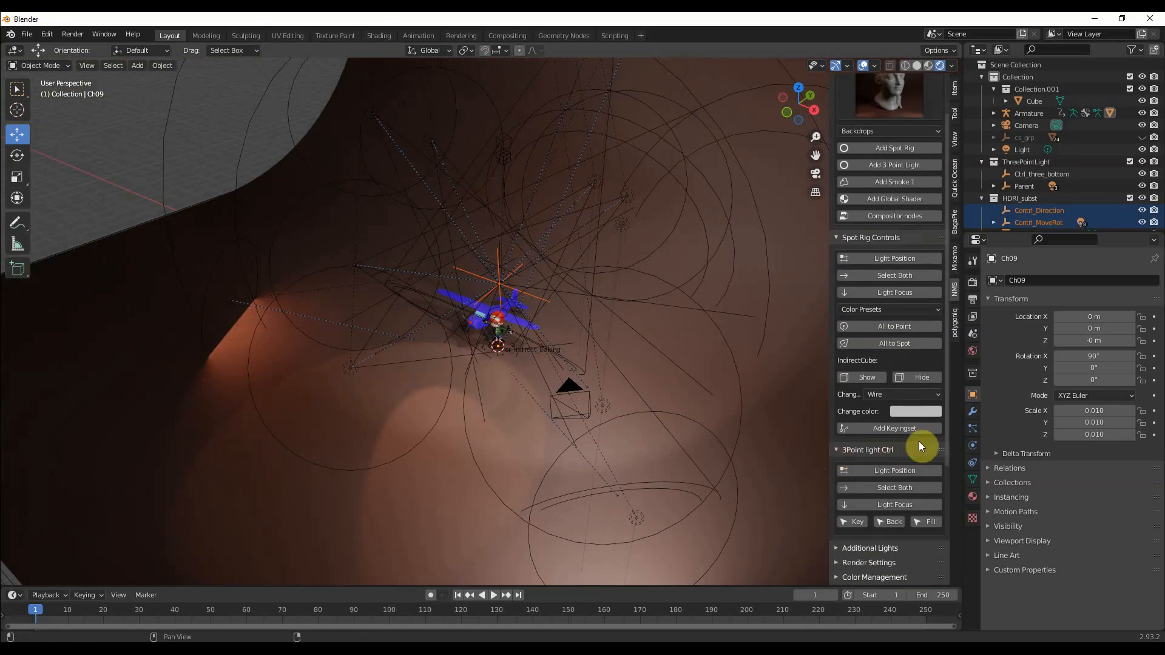
click(889, 489)
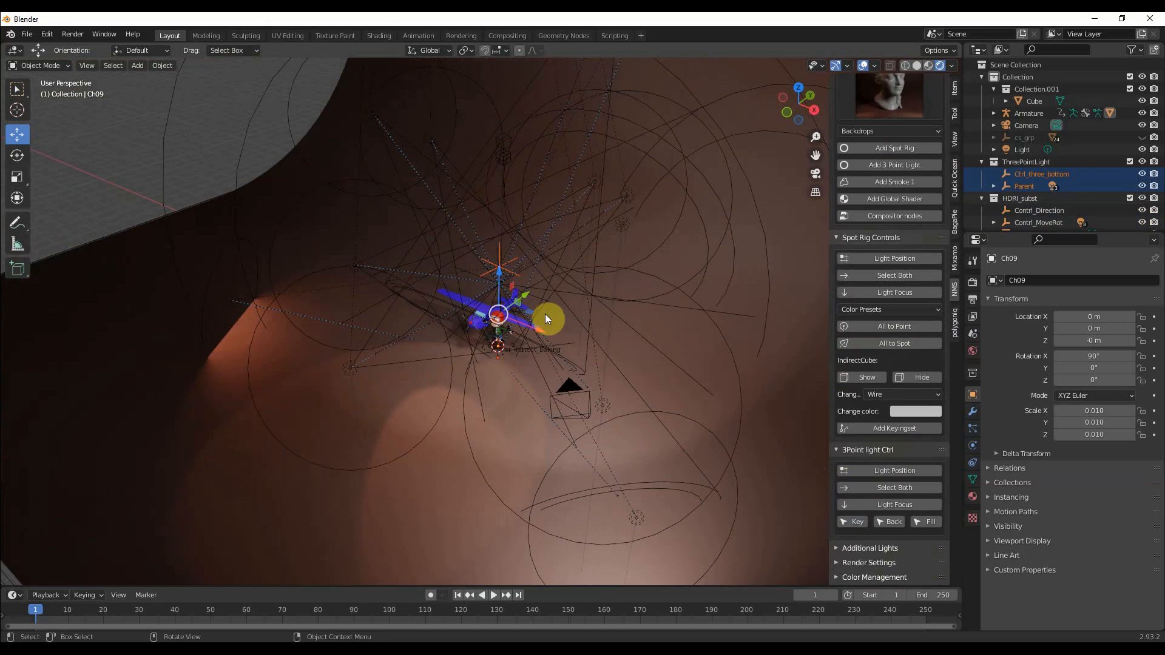
drag(537, 331, 493, 545)
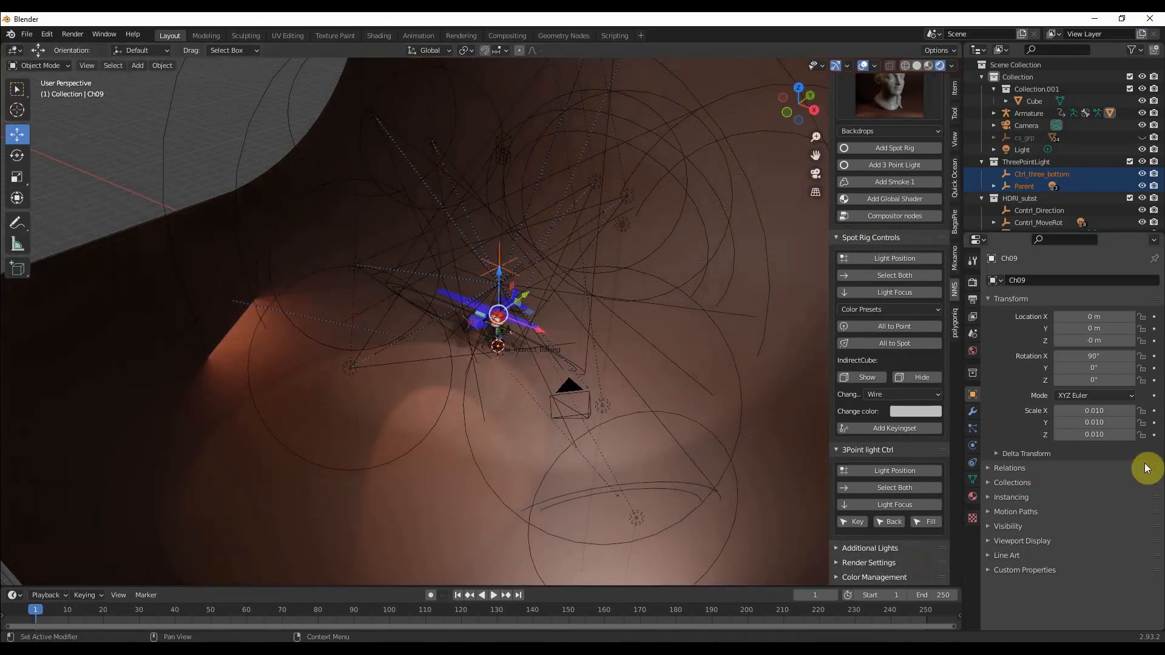
- Select both spot rig light controls and show the indirect cube
click(868, 276)
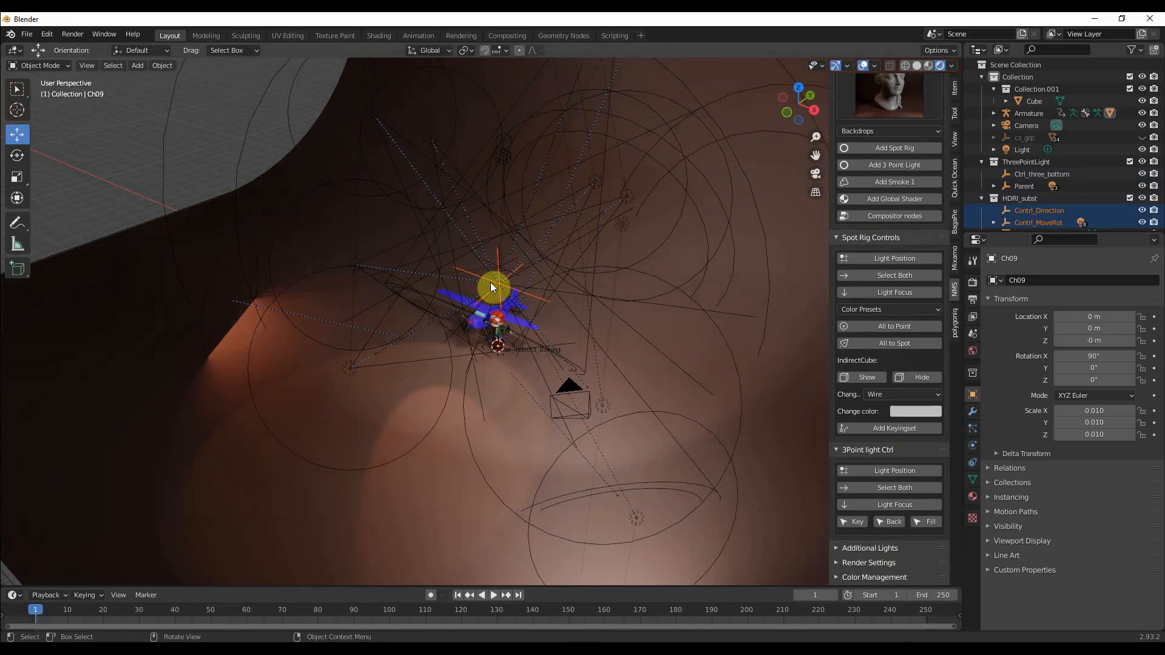
mouse_move(517, 296)
mouse_down()
mouse_move(476, 399)
mouse_move(370, 234)
mouse_move(765, 148)
mouse_move(510, 494)
mouse_move(543, 224)
mouse_move(567, 318)
mouse_move(547, 146)
mouse_move(504, 188)
mouse_move(513, 221)
mouse_up()
click(857, 379)
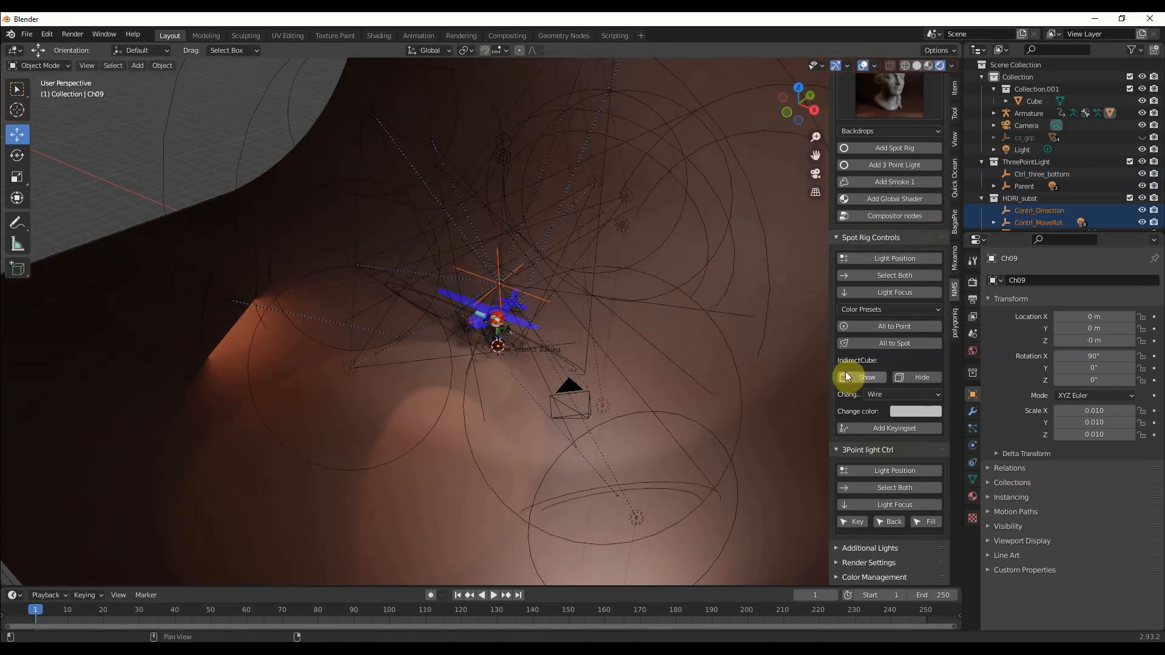
- Expand the add-on's additional lights options to view the point and area light choices
scroll(876, 408, down, 5)
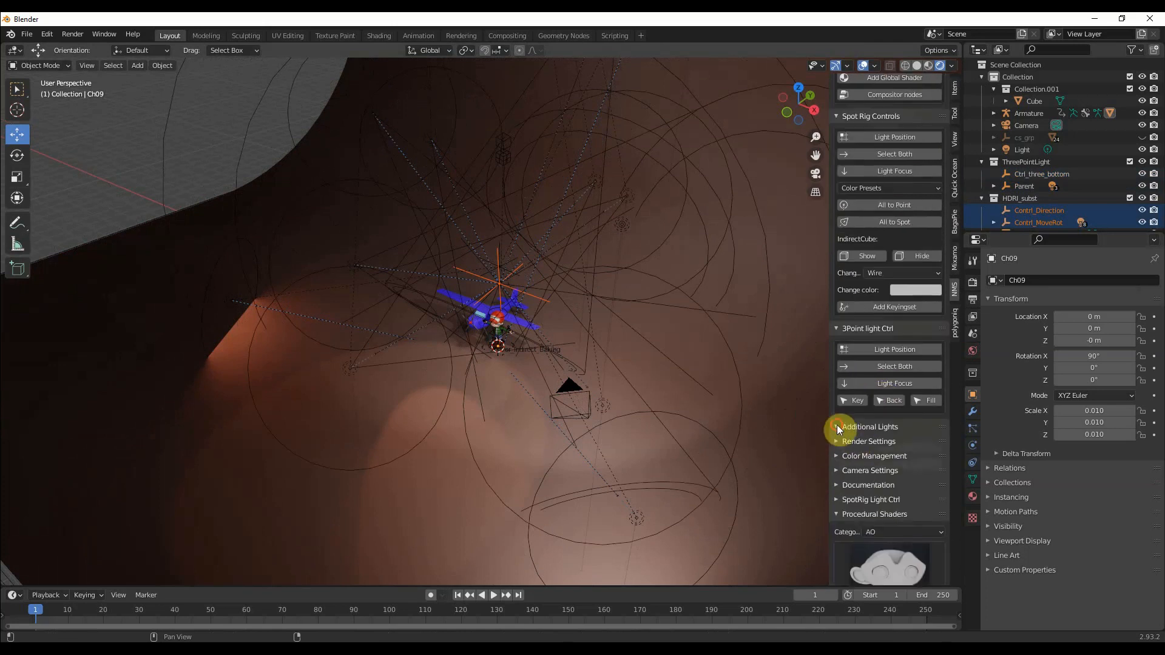
click(838, 426)
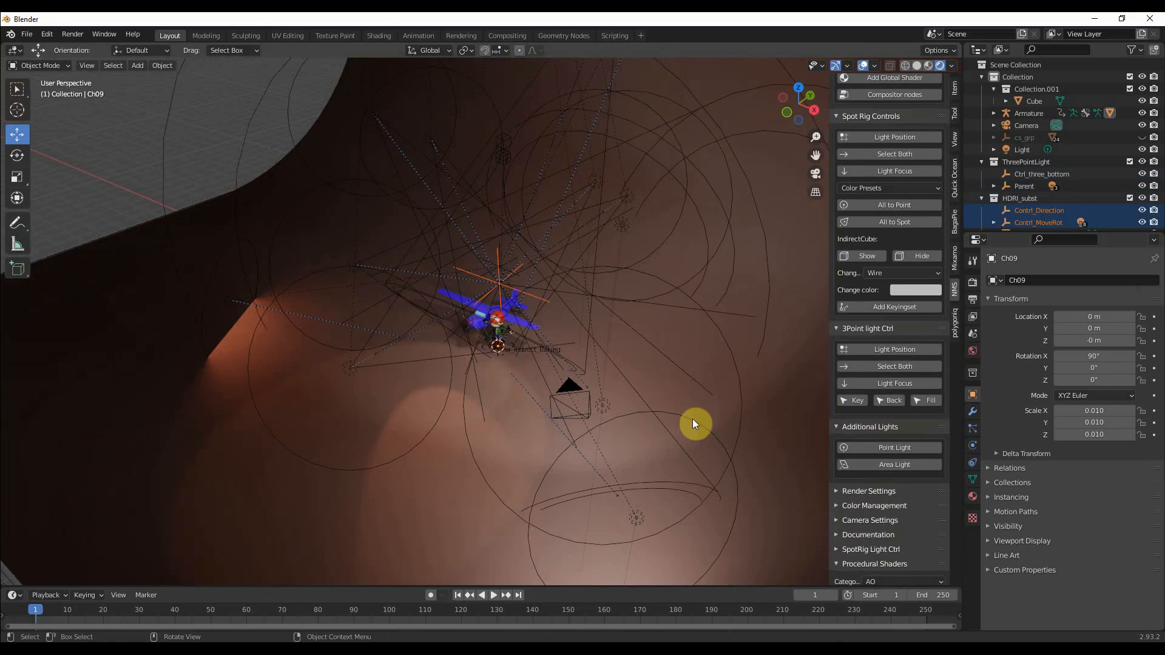
scroll(835, 494, down, 2)
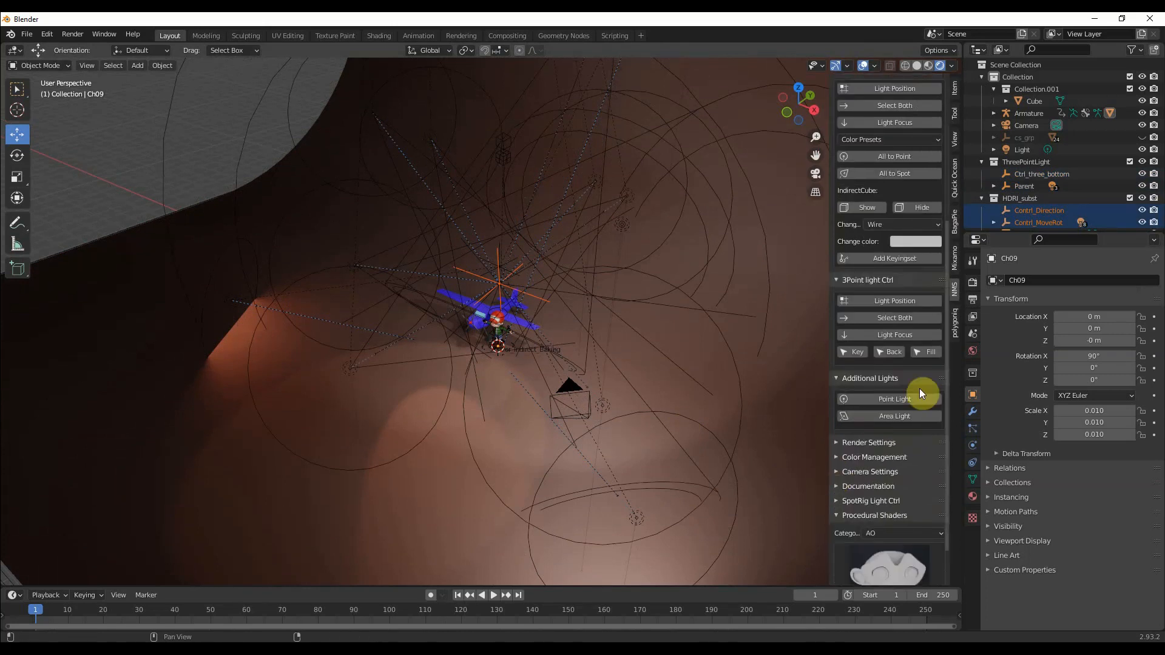
- View the scene through the camera and set its focal length to 71 mm in the add-on's camera settings
scroll(916, 399, down, 2)
click(833, 426)
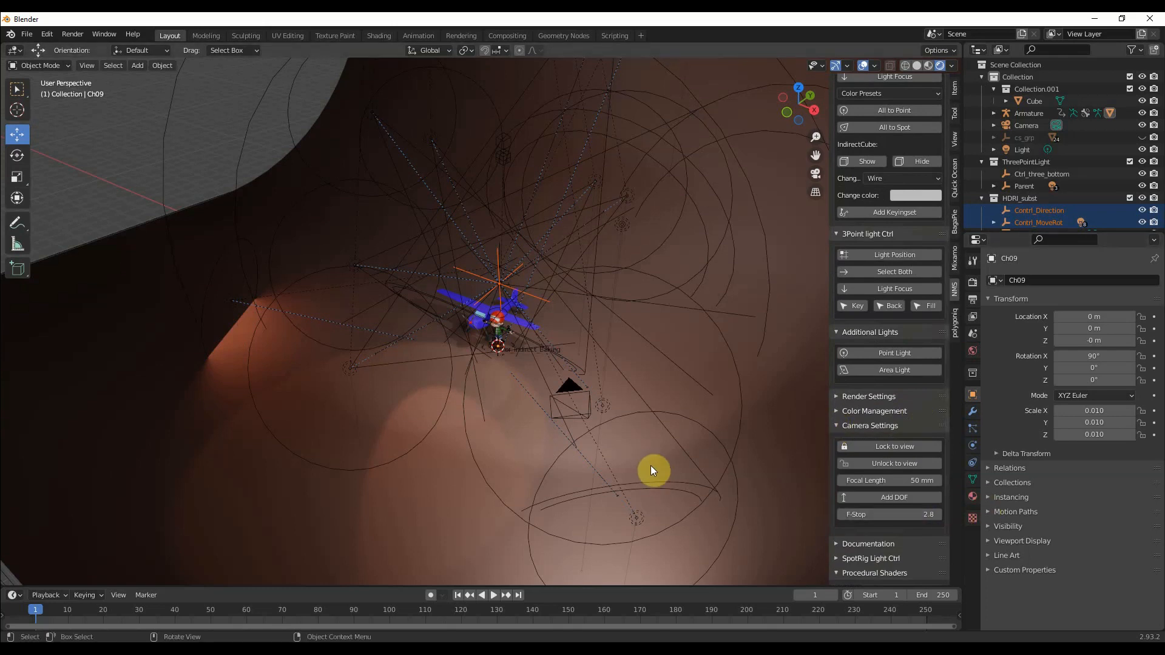
key(KP_0)
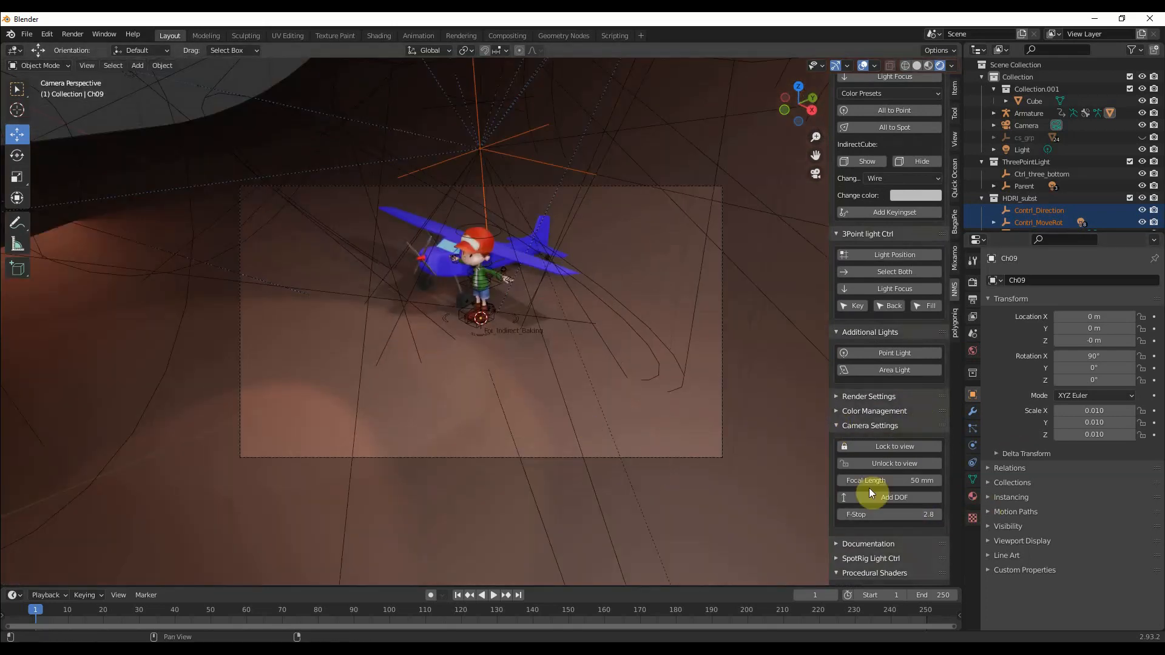
mouse_move(871, 483)
mouse_down()
mouse_move(1041, 483)
mouse_move(850, 483)
mouse_move(895, 483)
mouse_move(871, 483)
mouse_move(883, 483)
mouse_up()
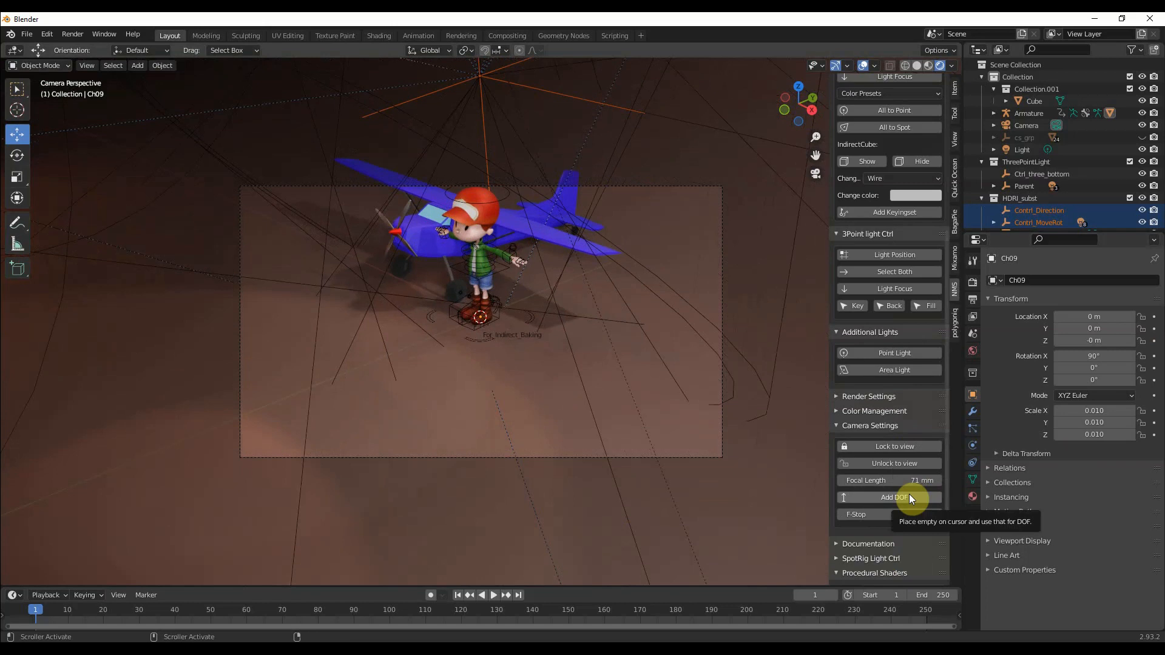
- Lock the camera to the view and reframe the shot on the airplane and character from the front
click(894, 448)
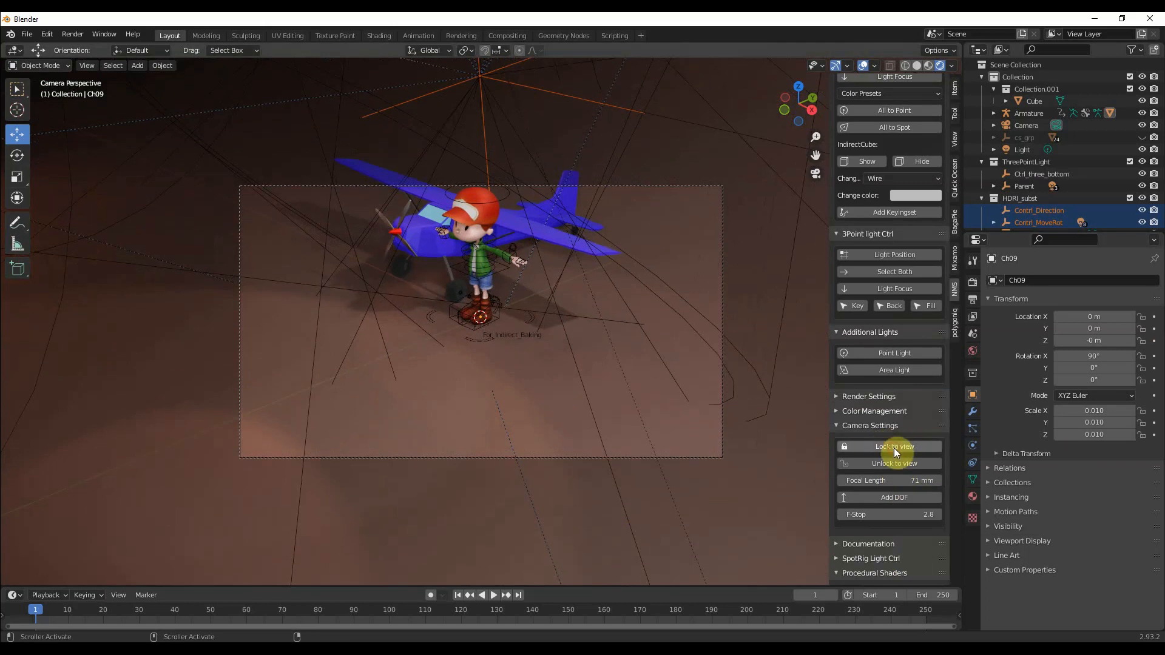
drag(458, 313, 469, 356)
shift+middle_drag(484, 308, 525, 396)
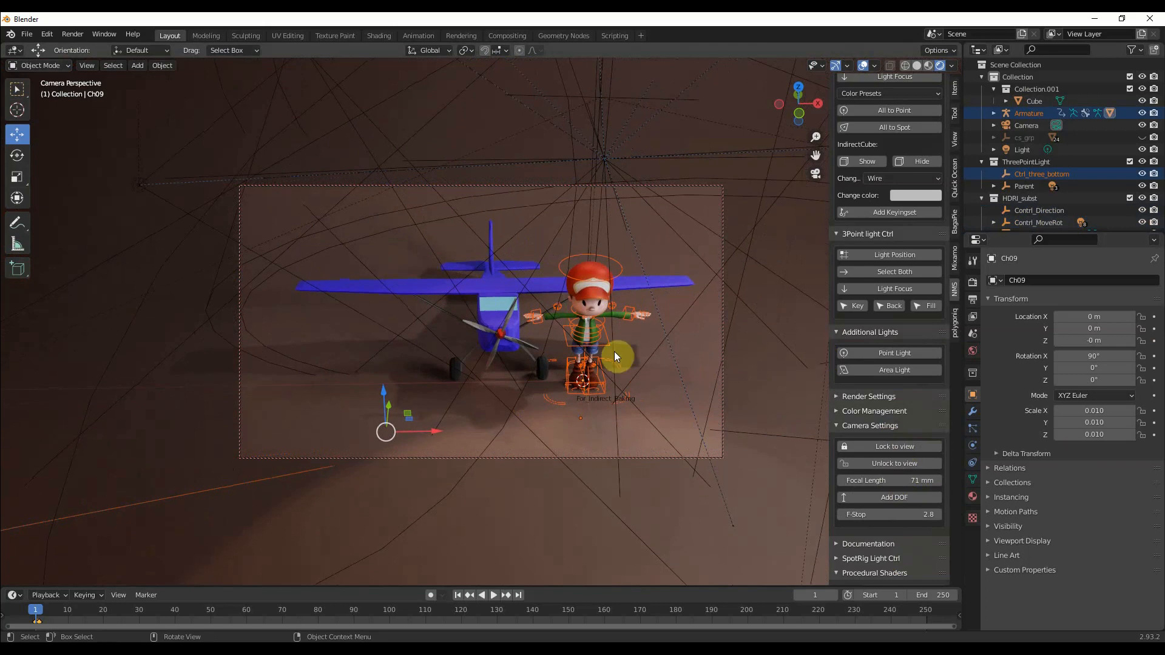
- Leave the camera view, collapse the camera settings and display the procedural shader previews of the AO category
mouse_move(582, 409)
middle_down()
mouse_move(581, 385)
mouse_move(581, 414)
middle_up()
scroll(581, 414, up, 4)
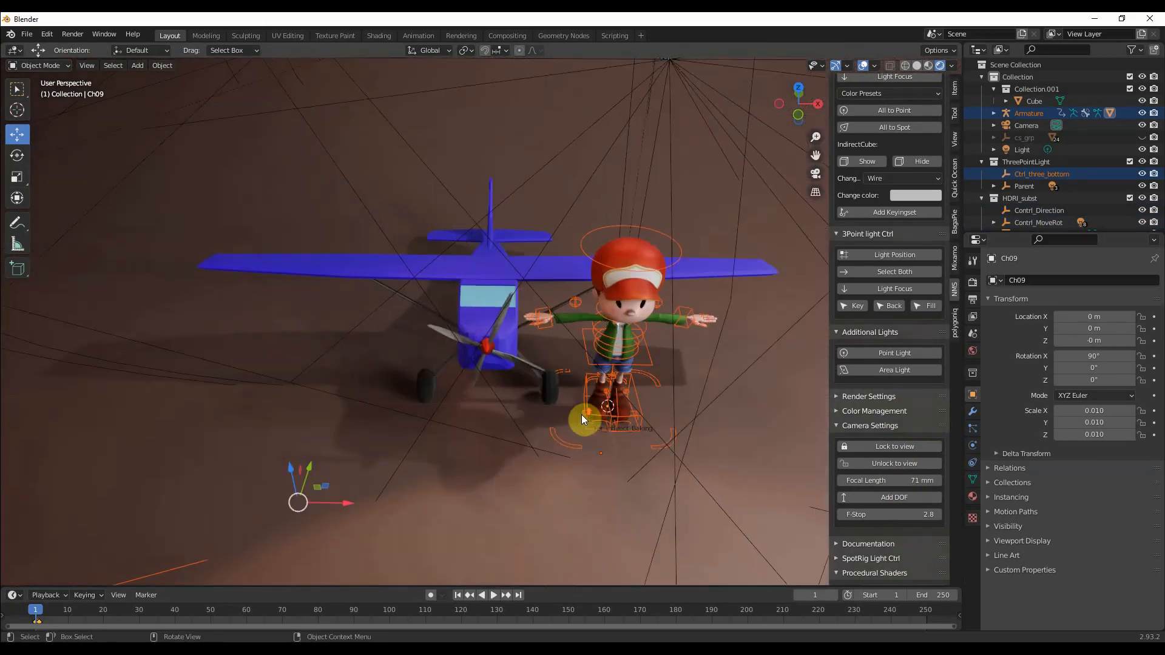
middle_drag(676, 424, 656, 406)
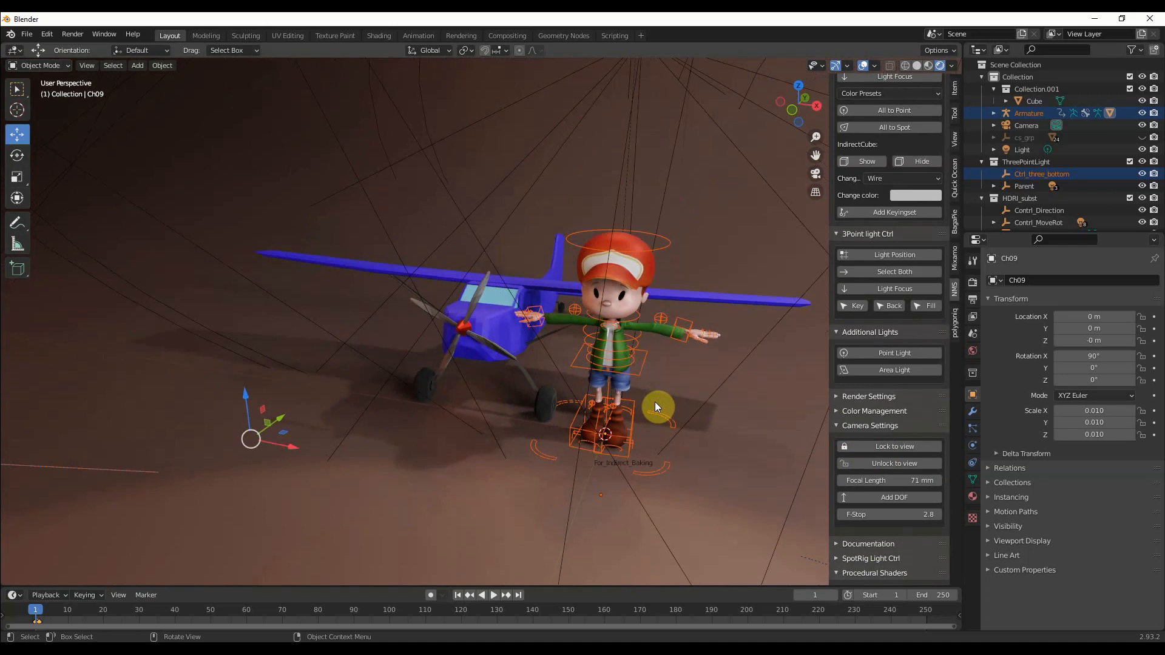
click(836, 426)
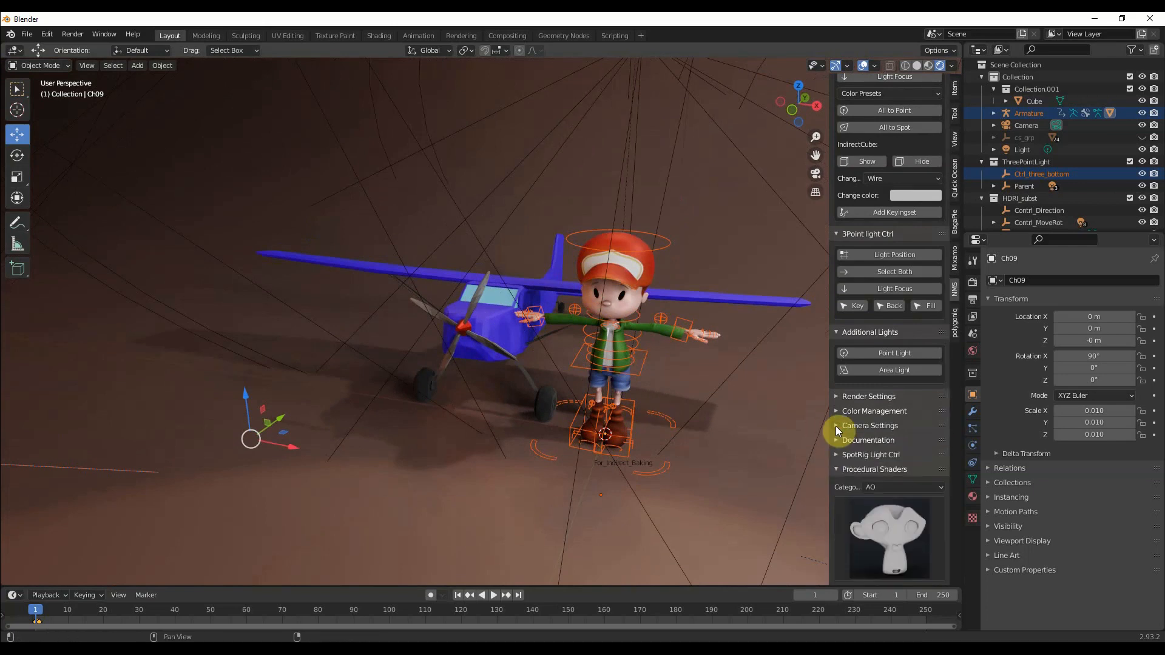
click(883, 534)
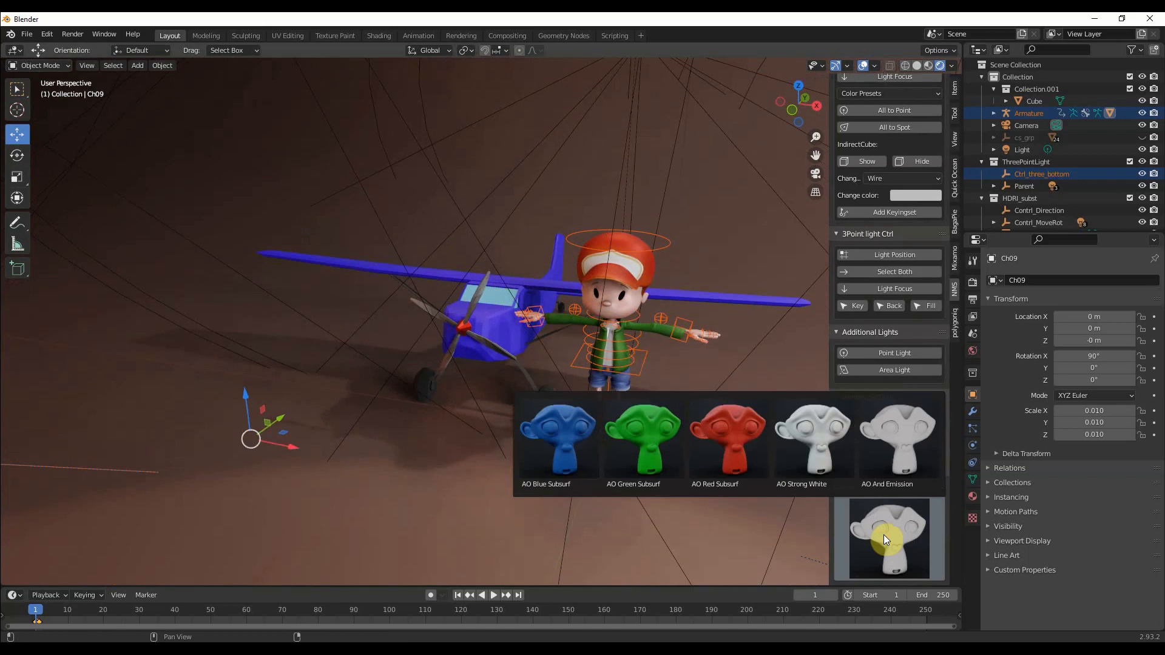
- Switch to File Explorer, look through the NMS folder of Material_Presets_Addon_V1_1 down to the Marble files, and return to Blender
key(alt+Tab)
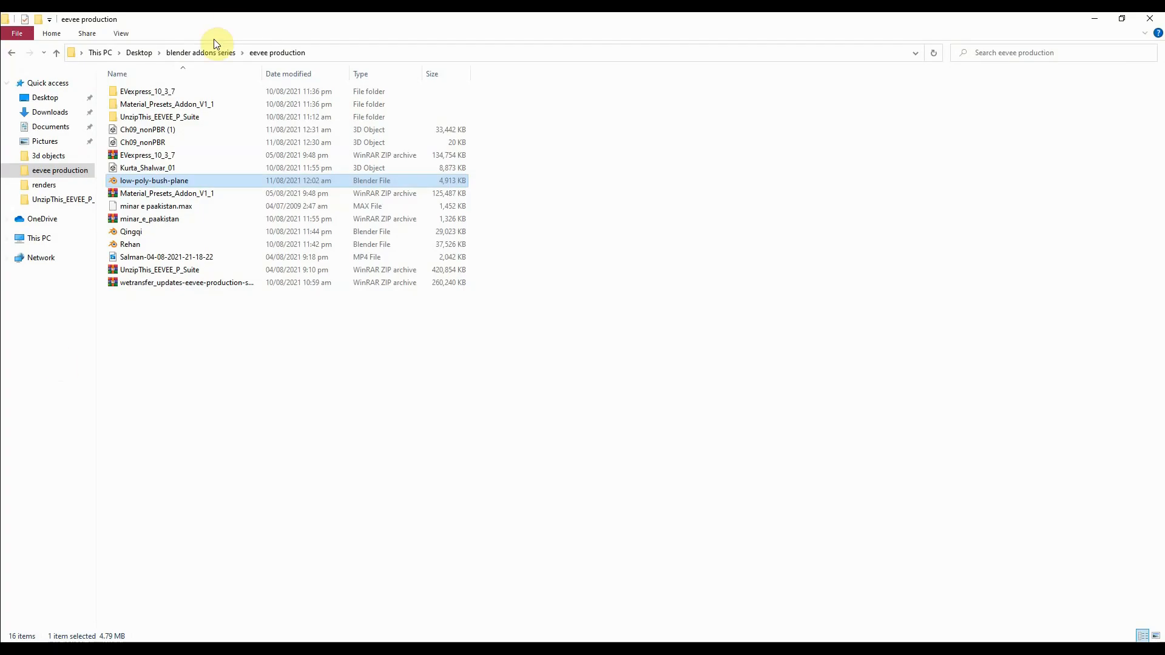
double_click(157, 104)
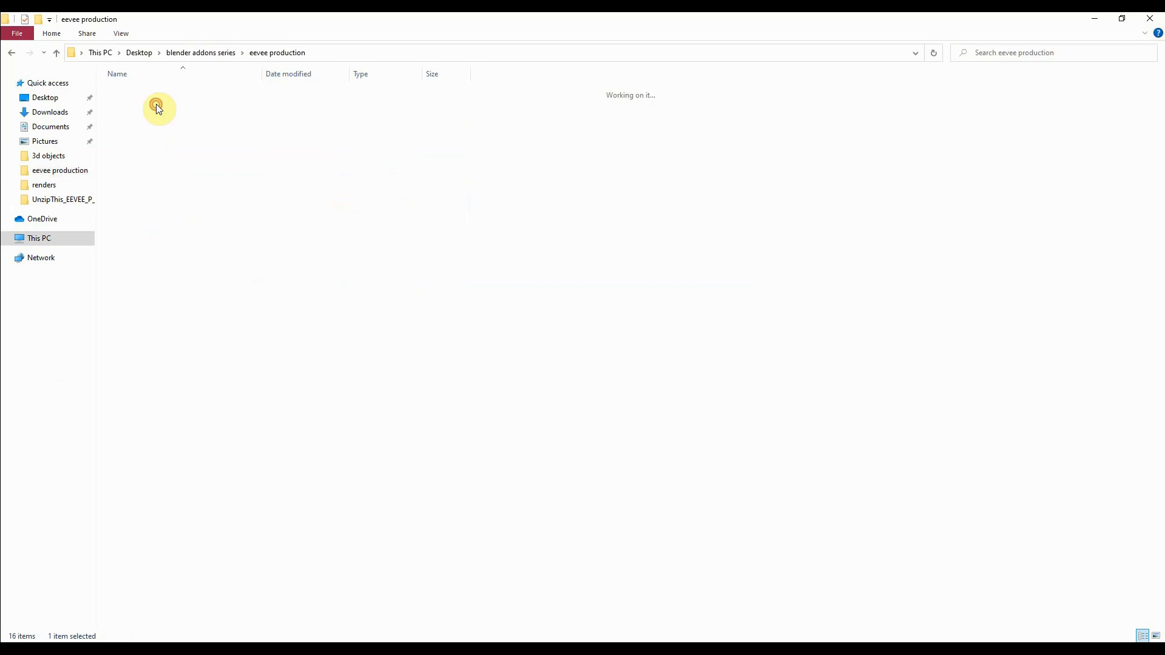
double_click(128, 89)
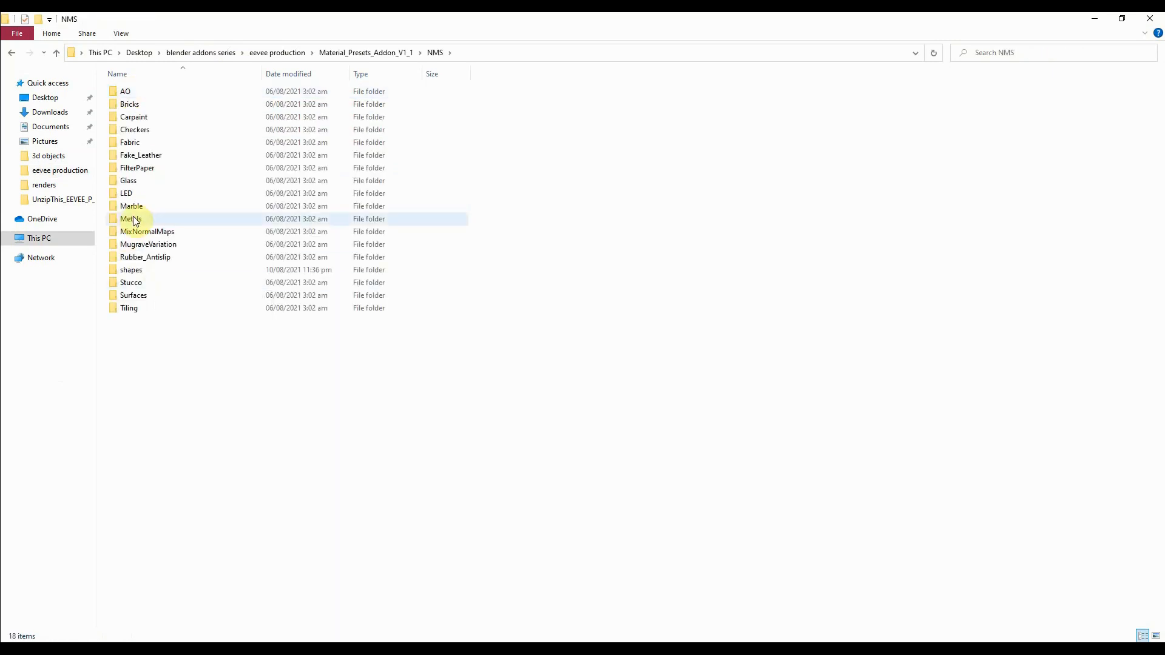
double_click(131, 207)
double_click(126, 91)
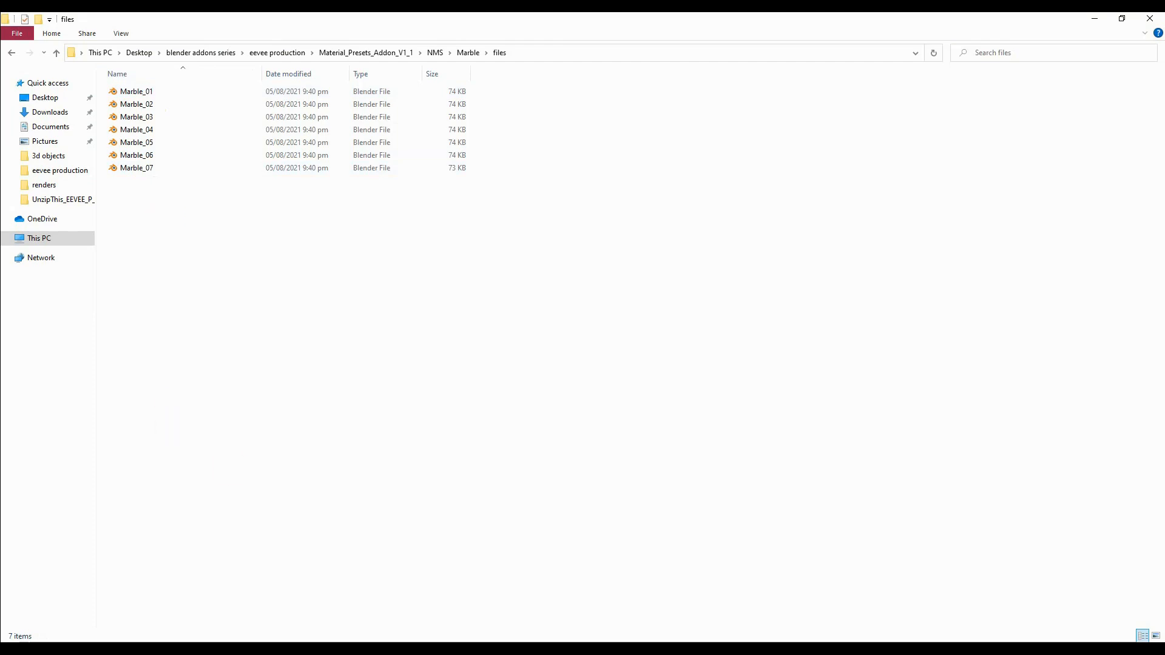
click(292, 650)
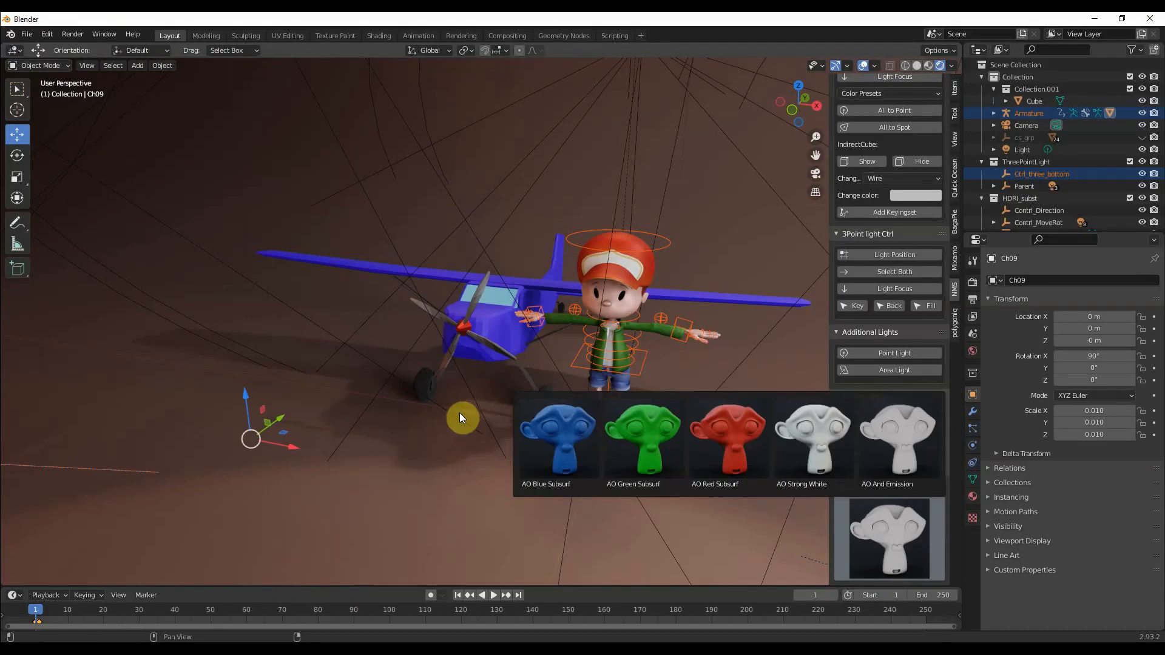
- Apply the Metal Blue Artistic procedural shader from the Metals category to the airplane
click(494, 323)
click(868, 537)
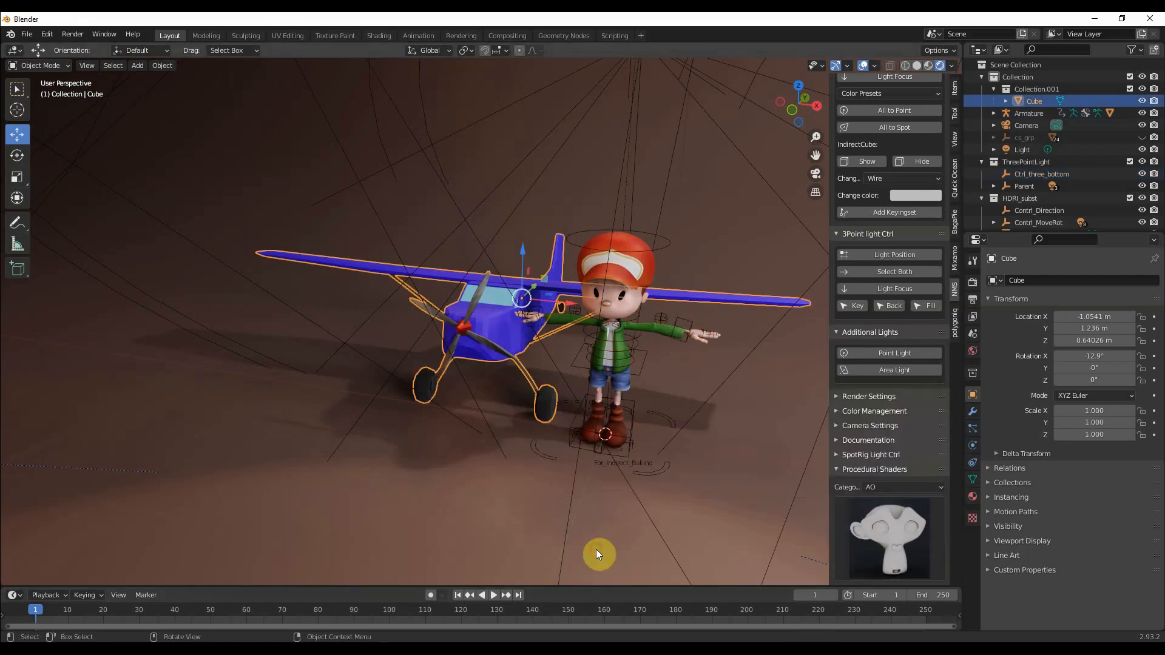
click(875, 487)
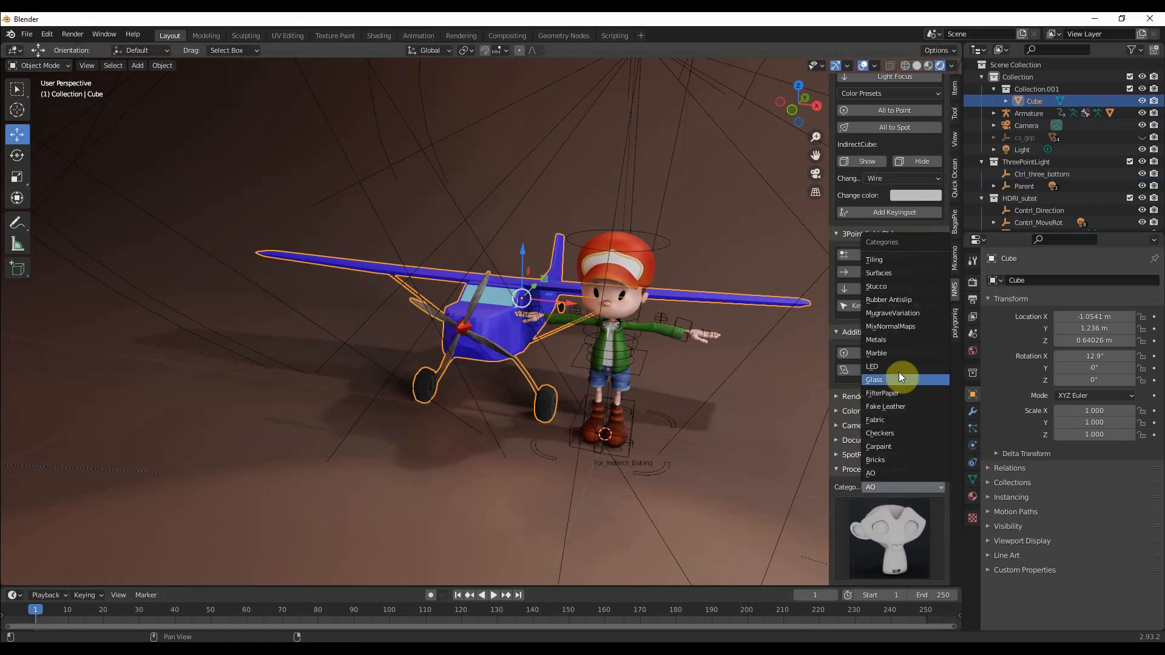
click(893, 340)
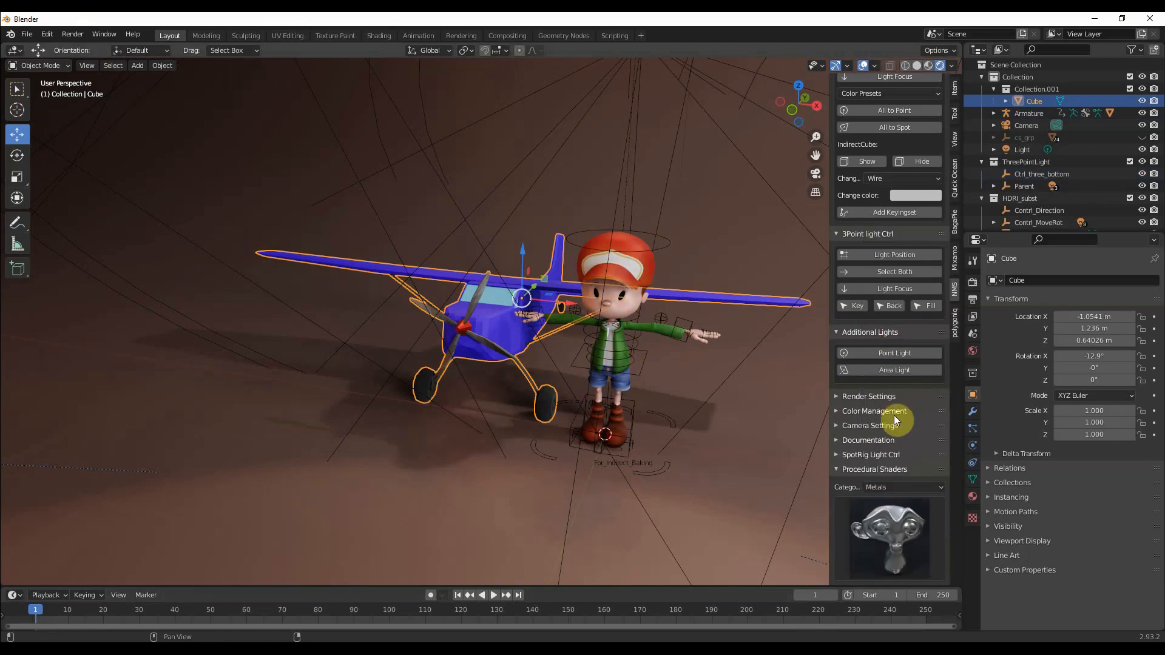
click(882, 551)
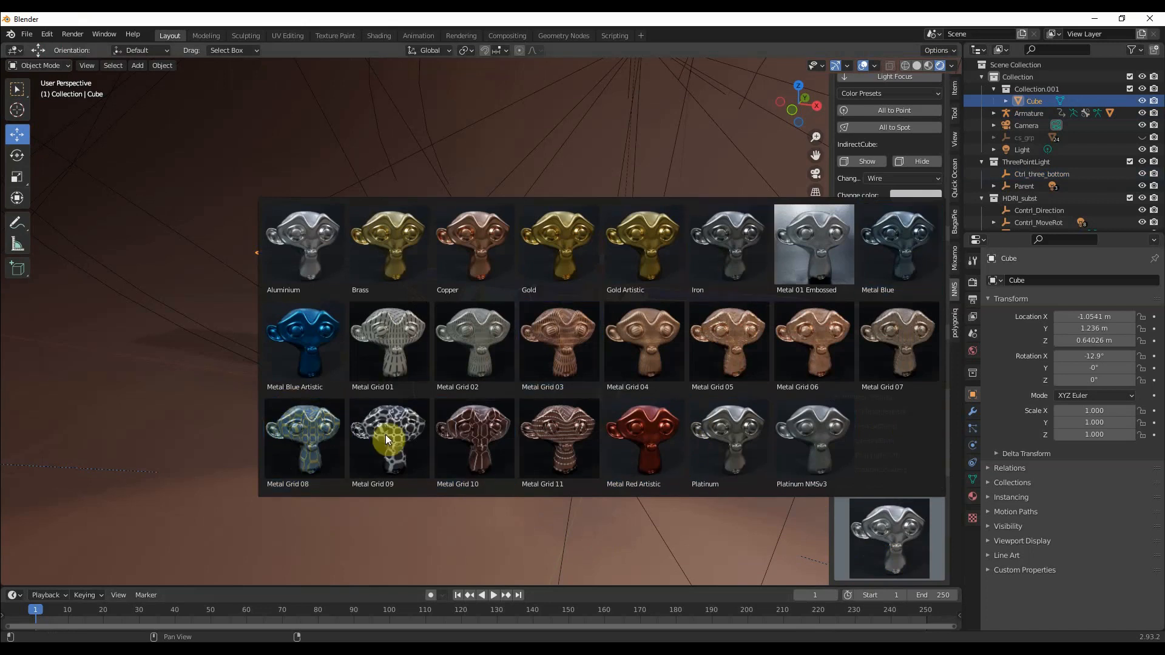
click(301, 343)
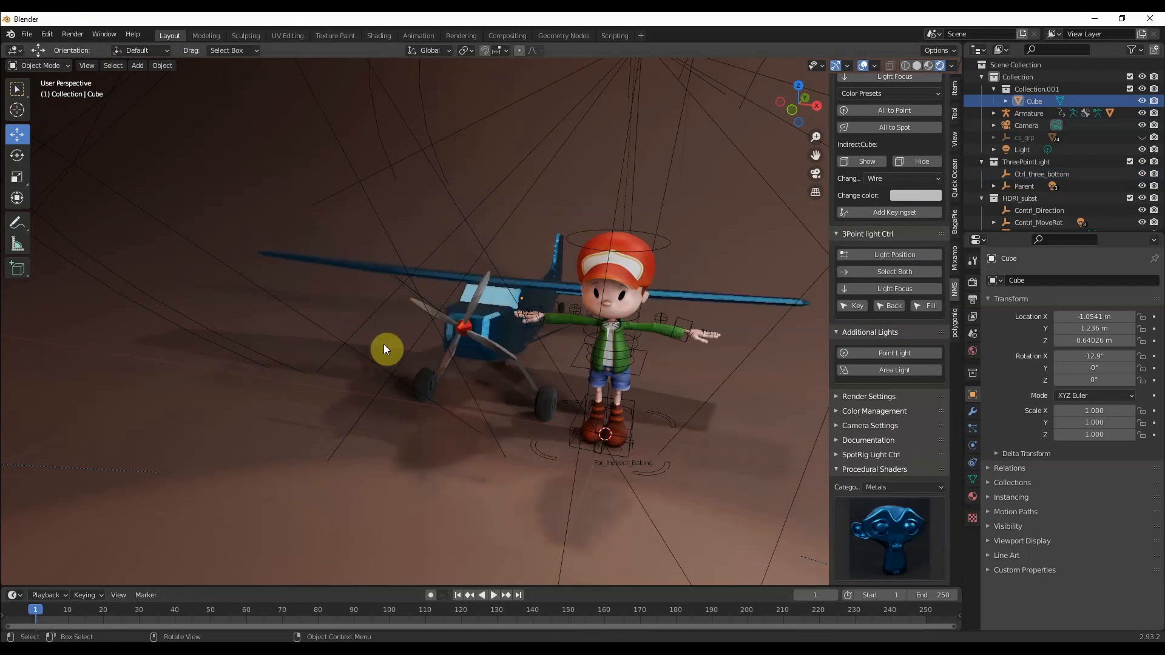
- Inspect the airplane's metal shader up close from several angles, including the wing, fuselage and propeller
middle_drag(558, 374, 436, 406)
scroll(507, 395, up, 4)
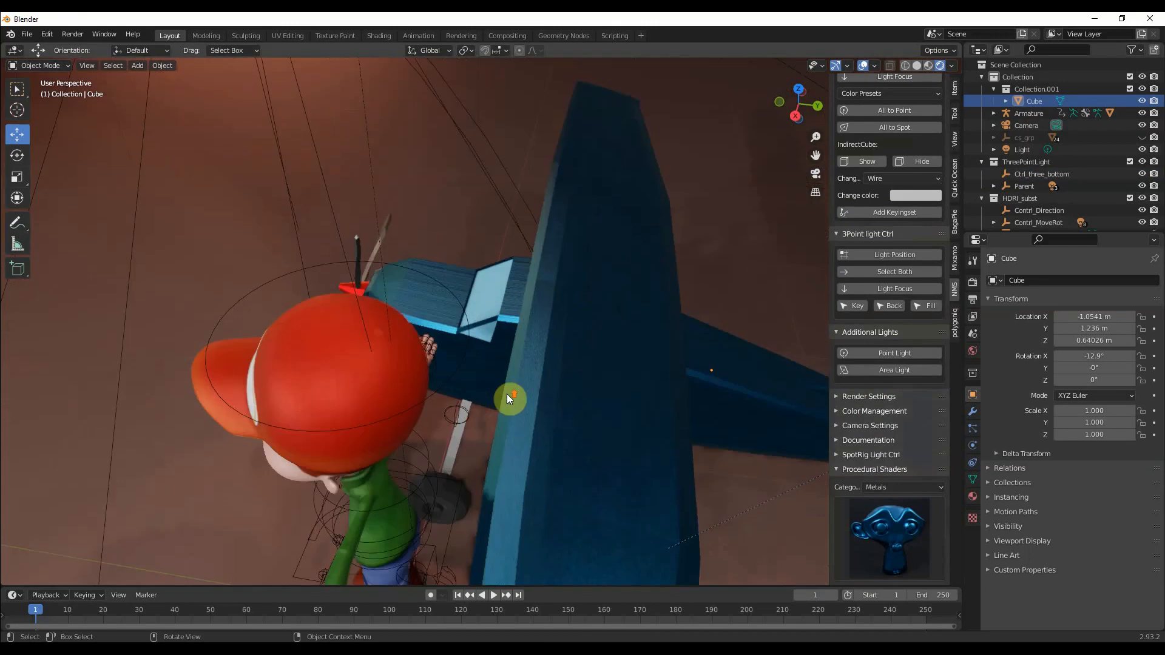
scroll(573, 417, up, 4)
middle_drag(574, 414, 463, 411)
scroll(462, 413, down, 5)
scroll(461, 409, down, 8)
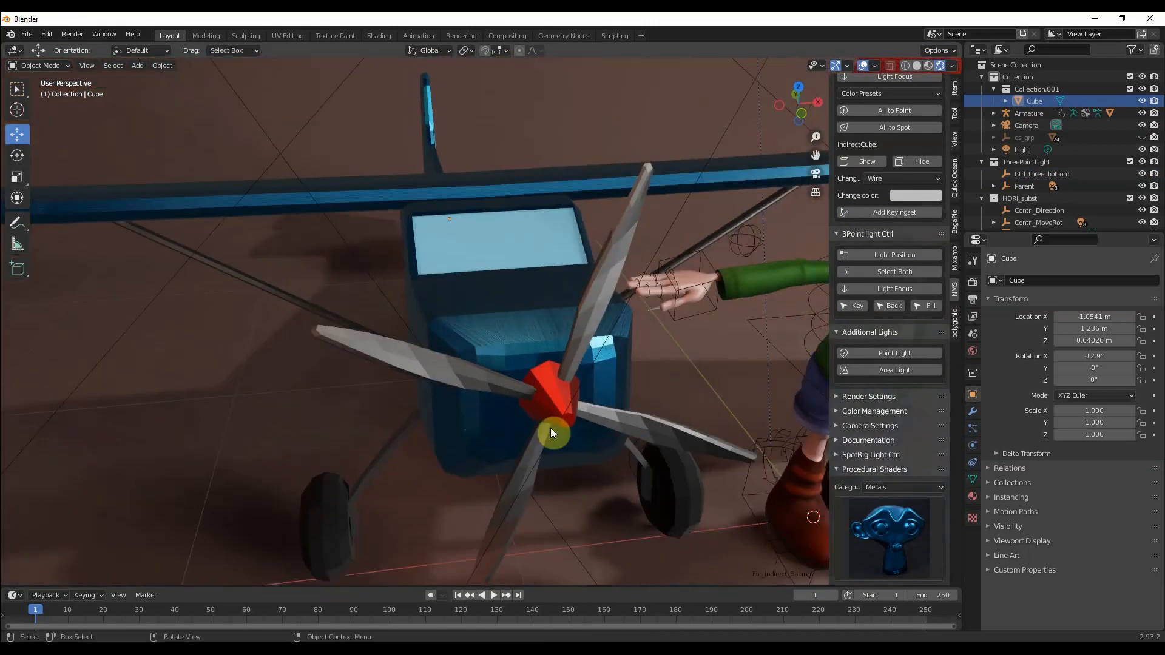
middle_drag(559, 435, 407, 323)
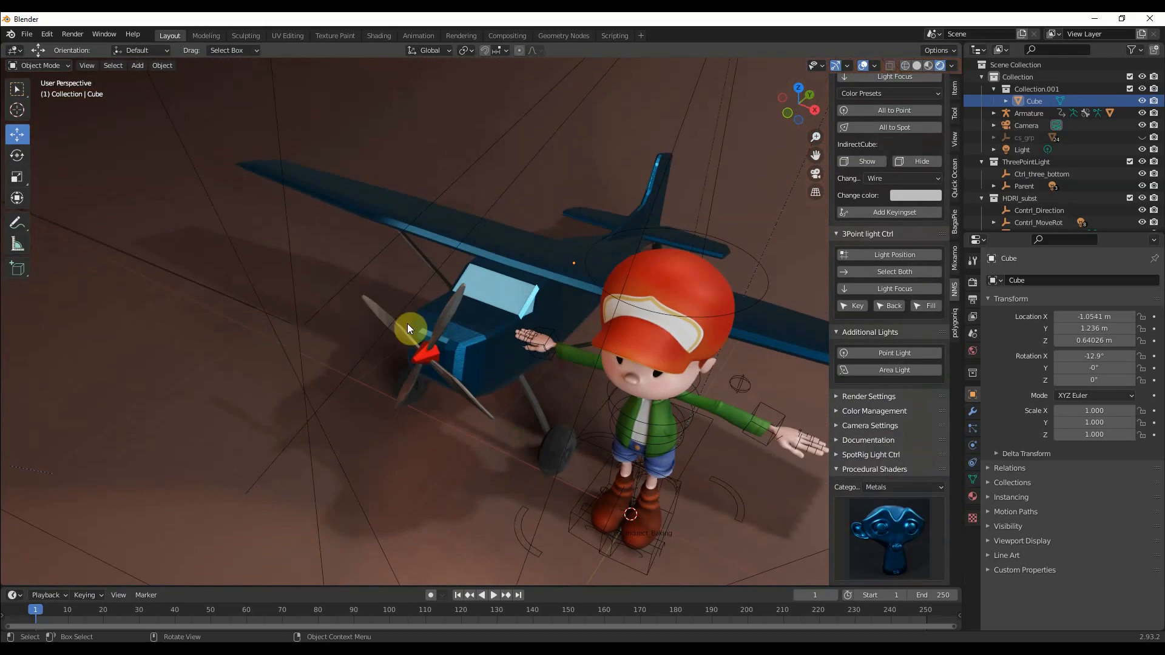
- Separate the whole airplane mesh into individual objects by material and return to Object Mode
click(536, 293)
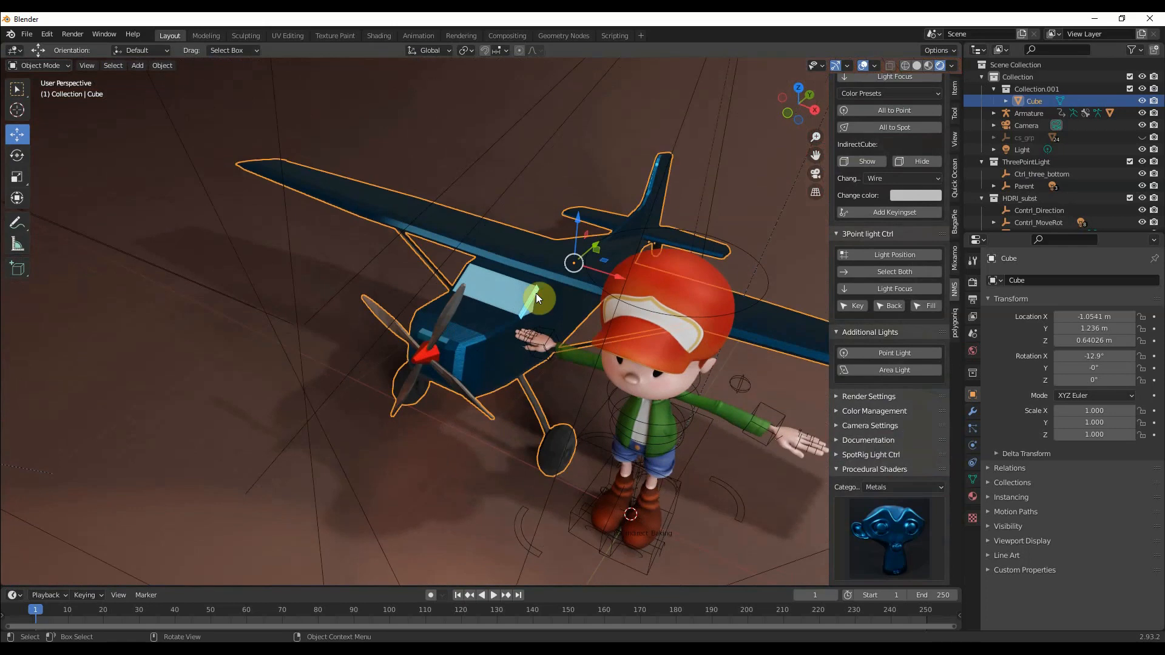
key(Tab)
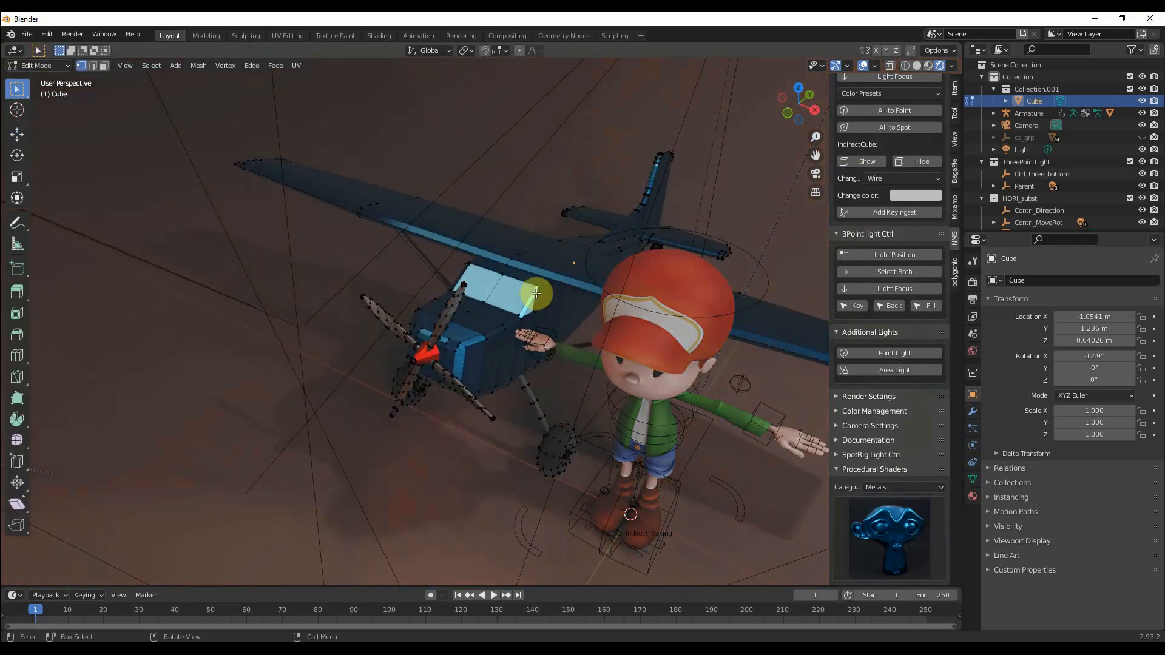
key(a)
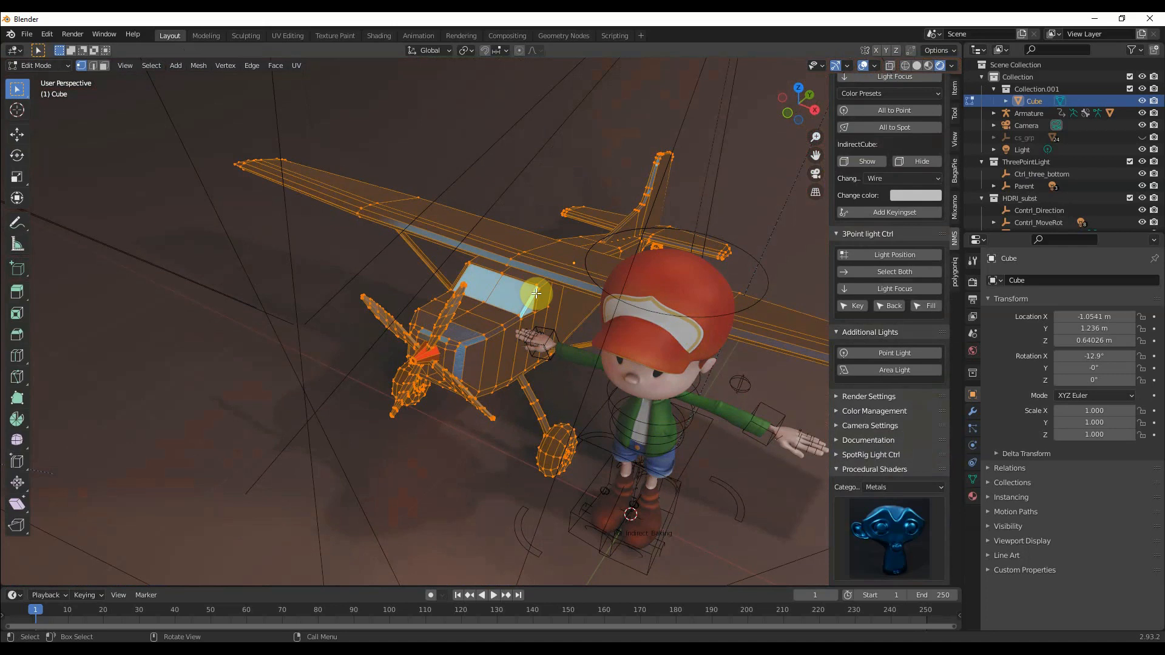
key(p)
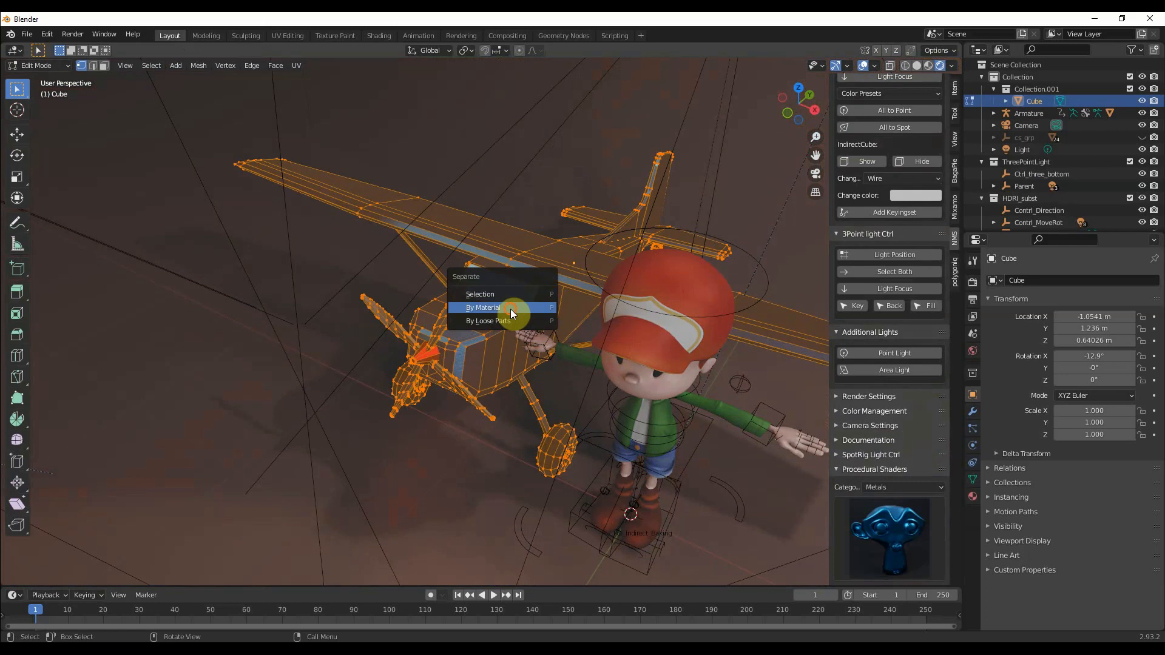
click(511, 308)
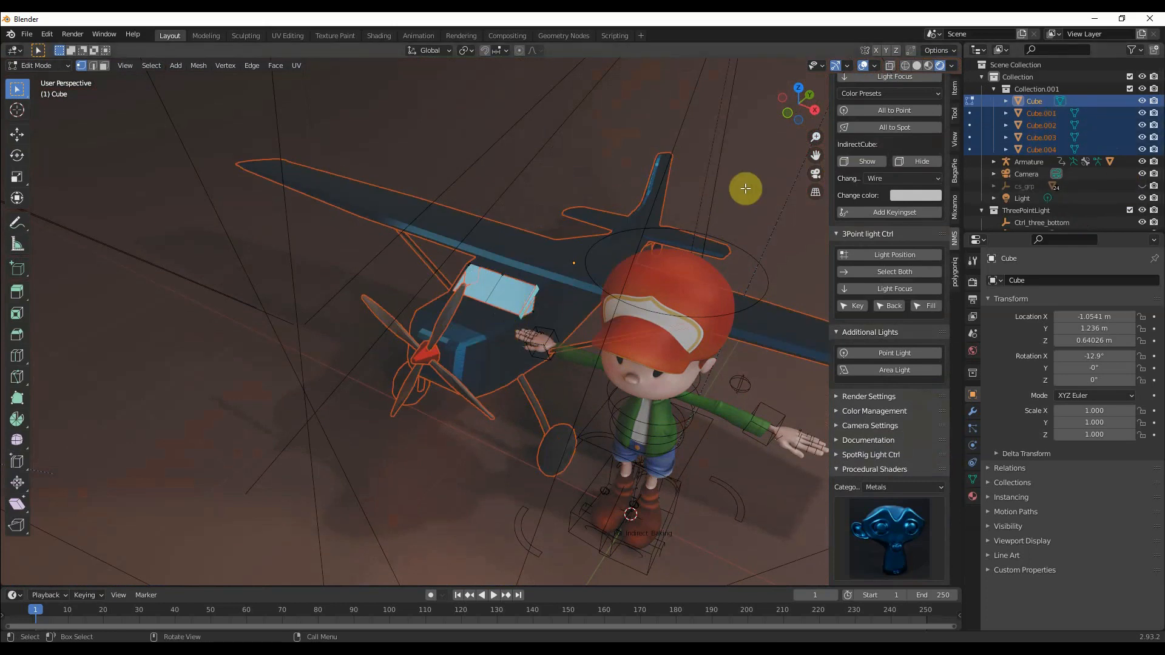
key(Tab)
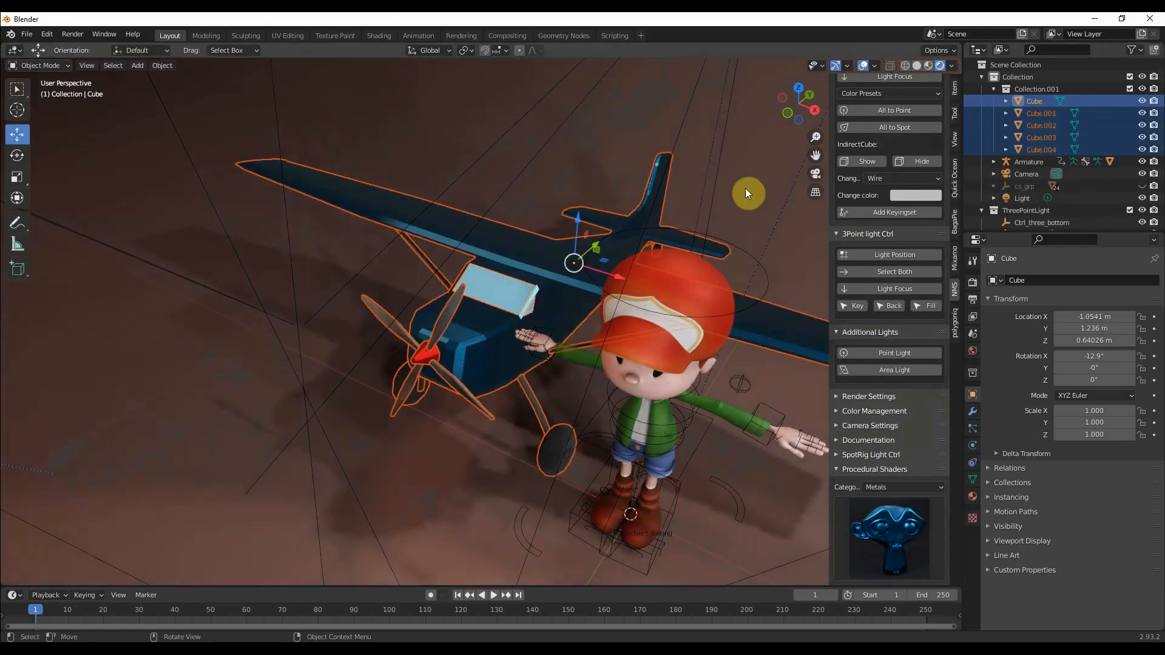
- Select the propeller and strut part, try moving it, and select the red propeller hub to check the separated airplane parts
click(450, 318)
click(447, 312)
click(446, 312)
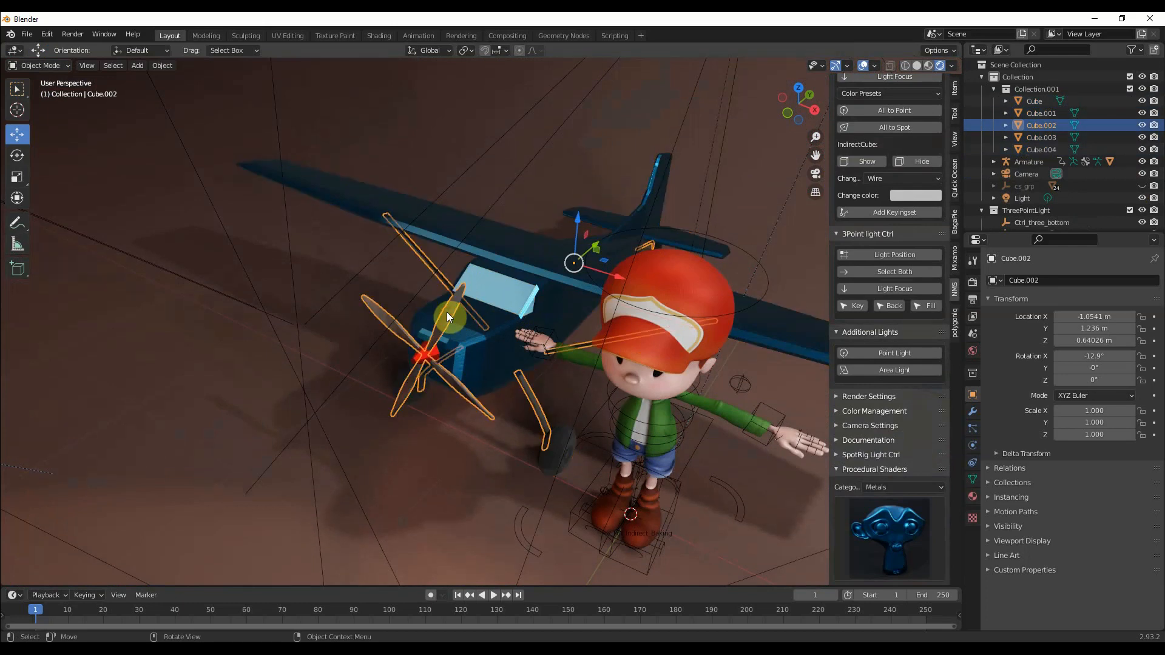
drag(447, 312, 259, 284)
right_click(258, 284)
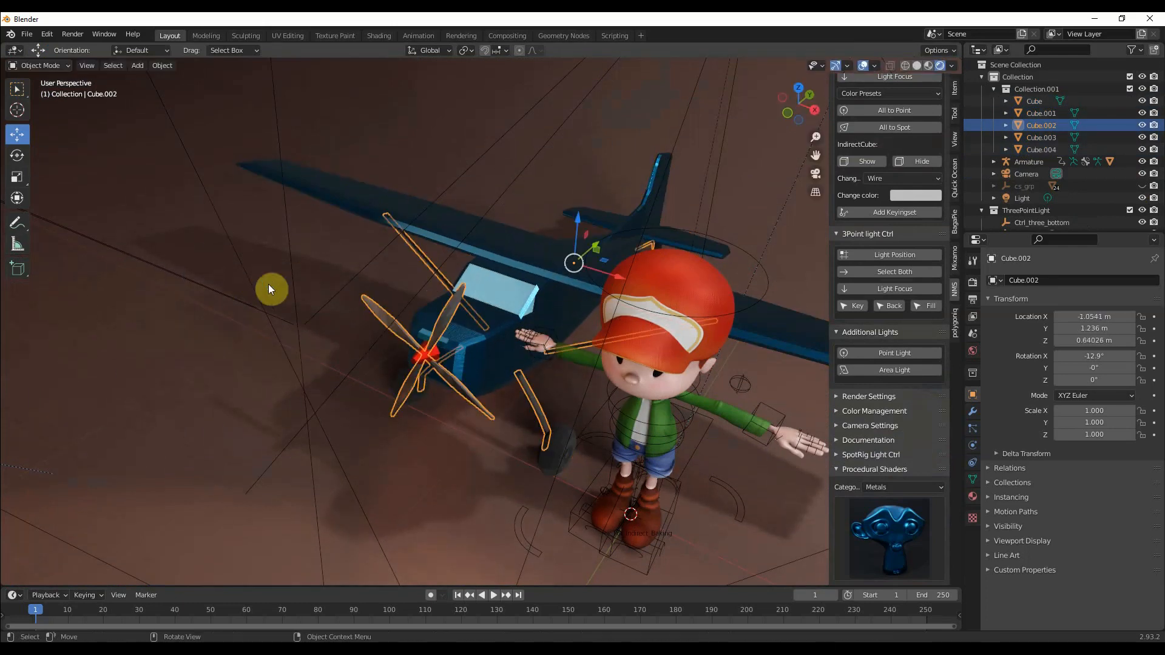
click(413, 355)
click(416, 355)
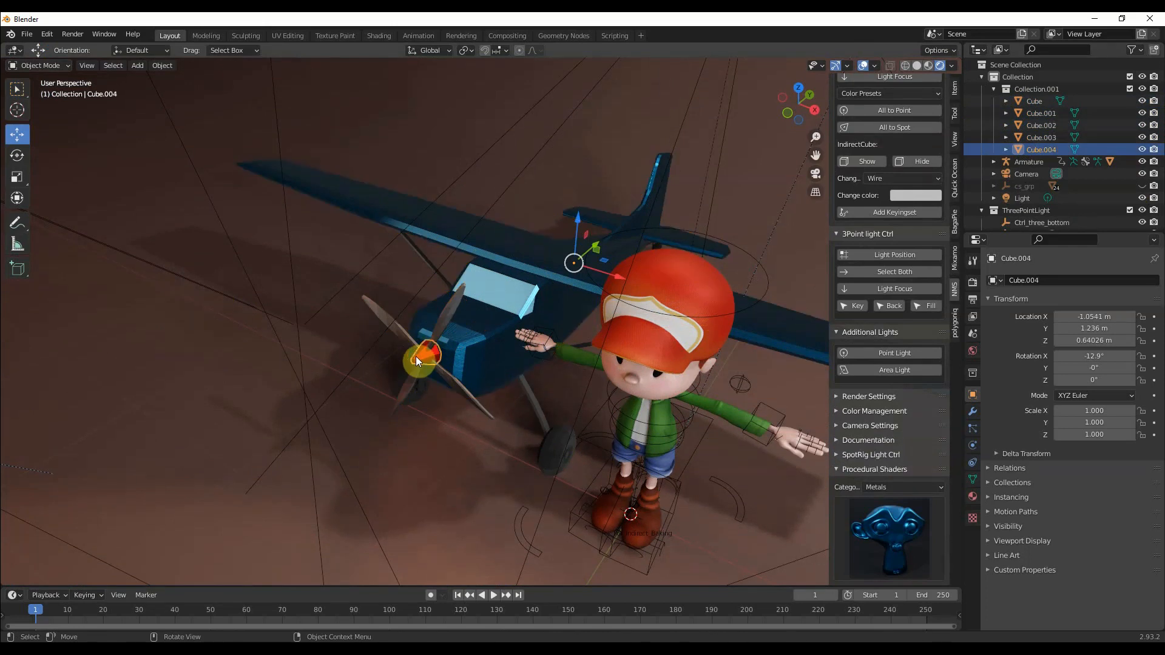
- Apply the Glass Effect 03 procedural shader from the Glass category to the airplane's windshield
click(514, 308)
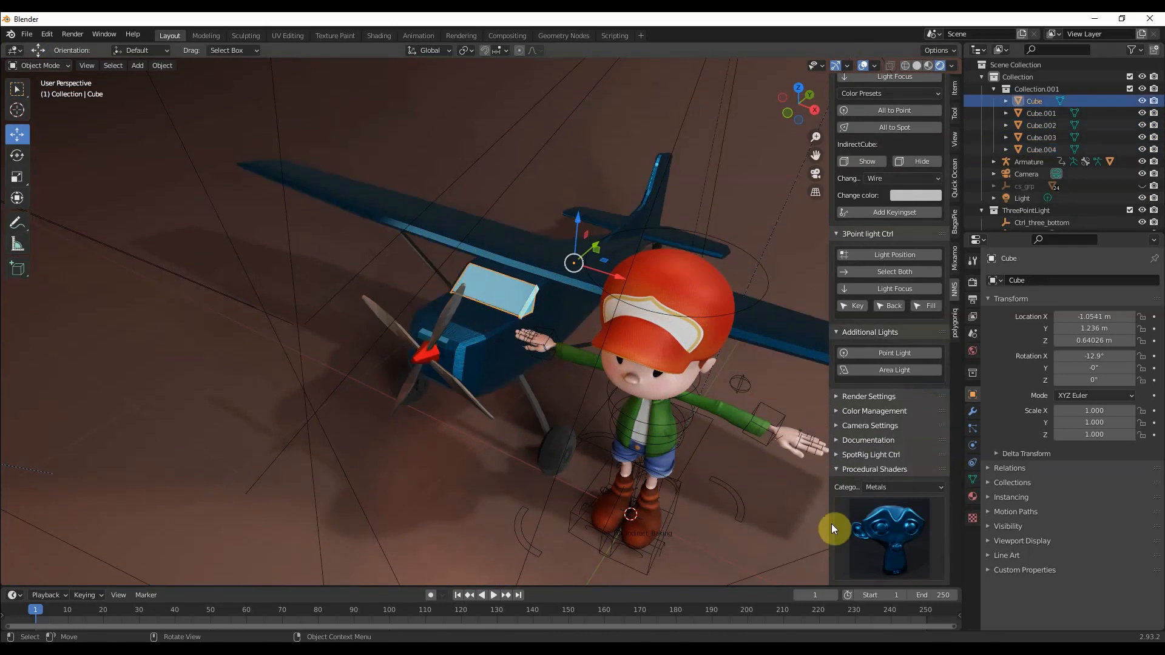
click(889, 539)
click(895, 487)
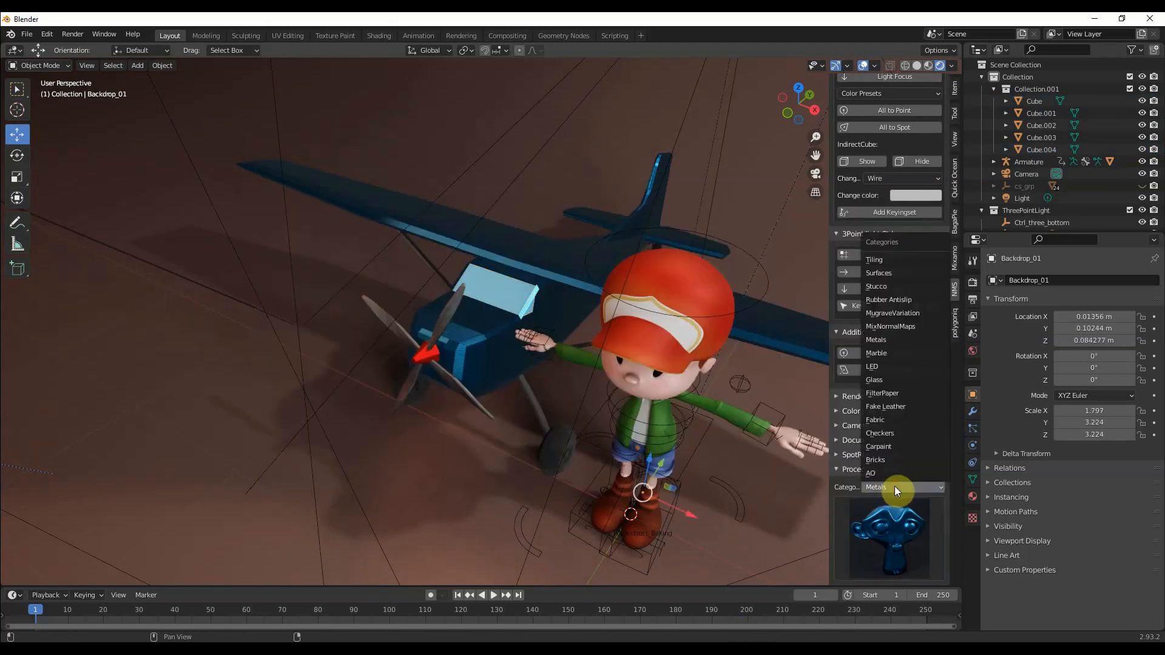
click(883, 380)
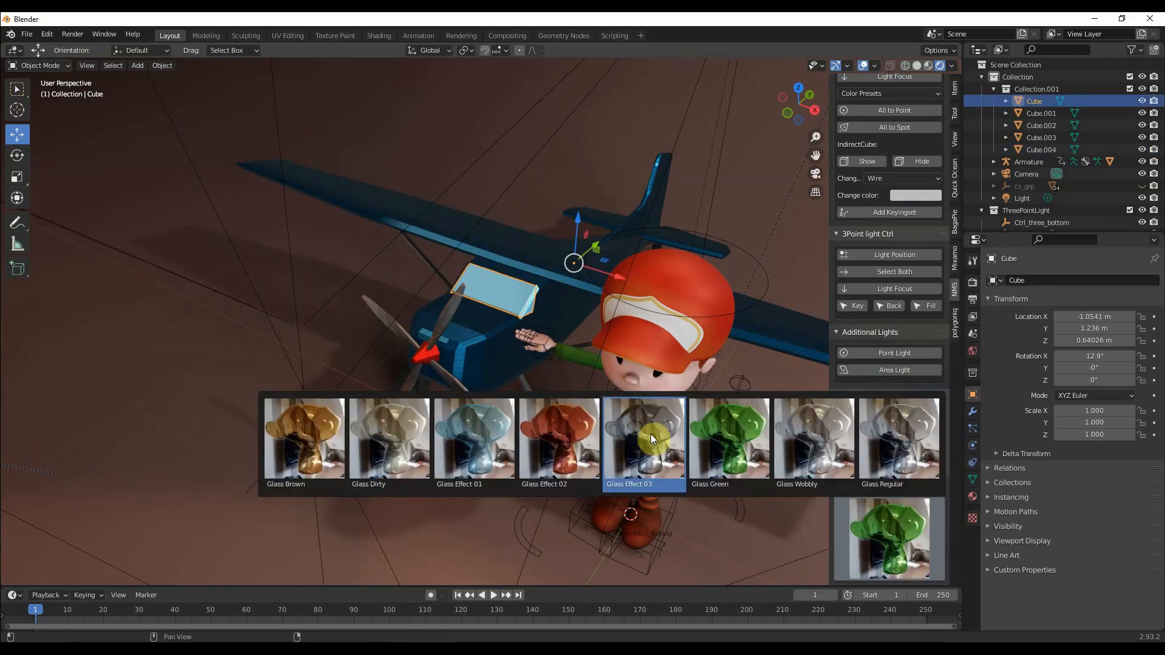
click(653, 433)
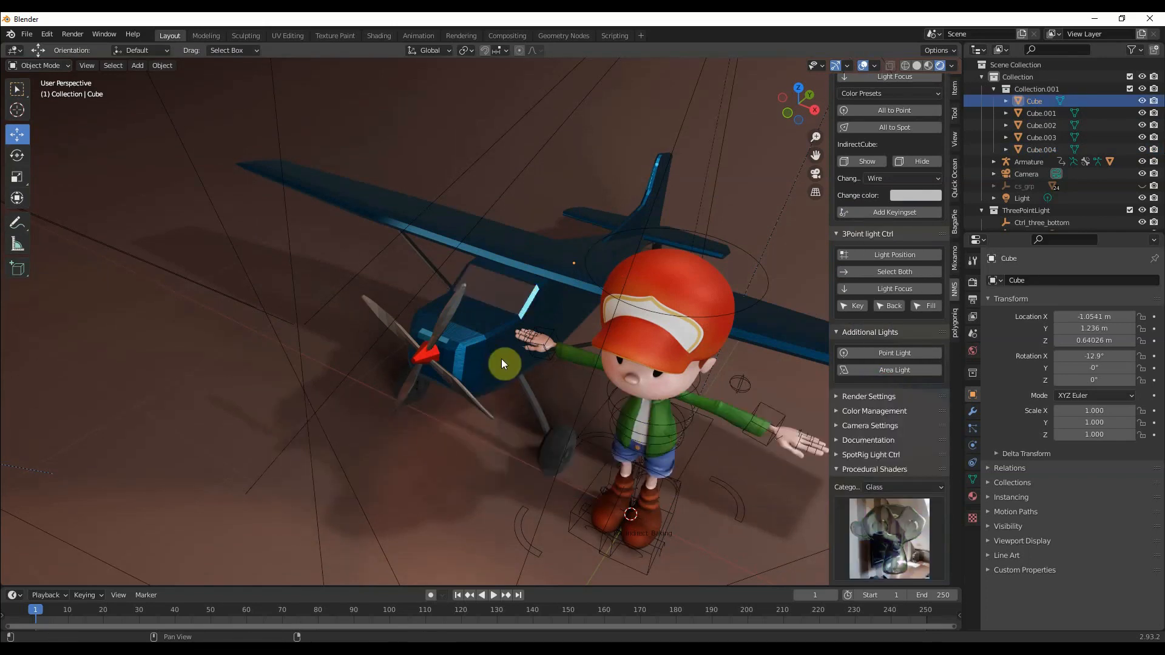
scroll(489, 295, up, 4)
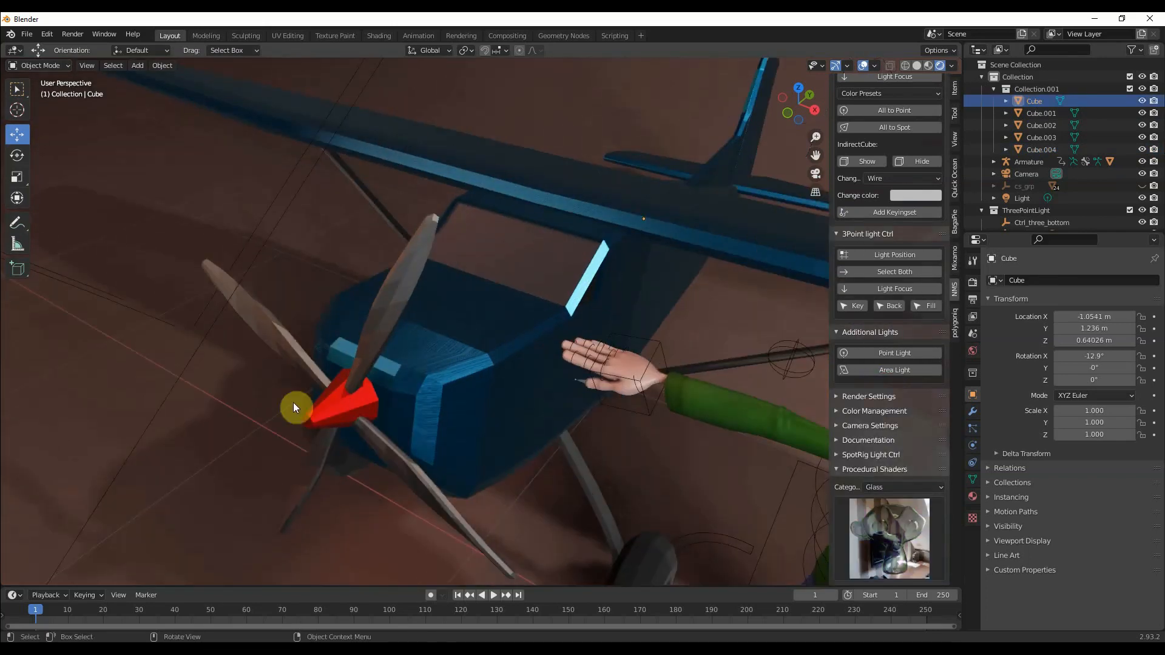
- Examine the airplane body's Metal_Blue_Artistic node setup in the Shading workspace, including the LayerWeight_Plus color settings and the MetalFlakes node
click(383, 319)
scroll(382, 318, down, 8)
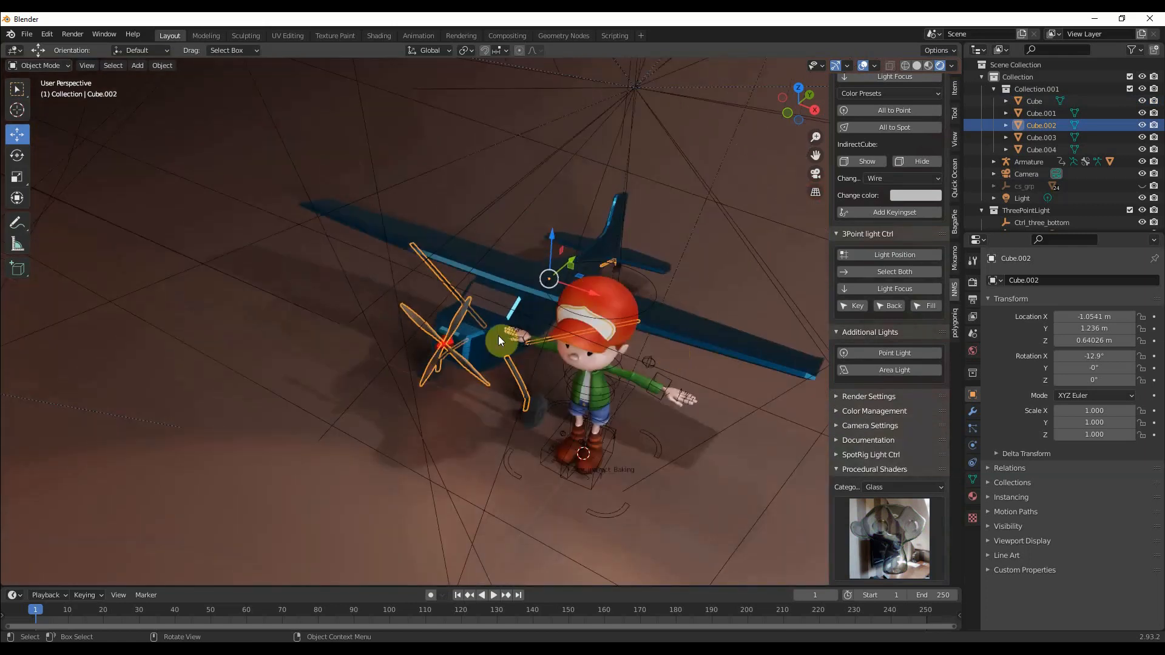
click(722, 339)
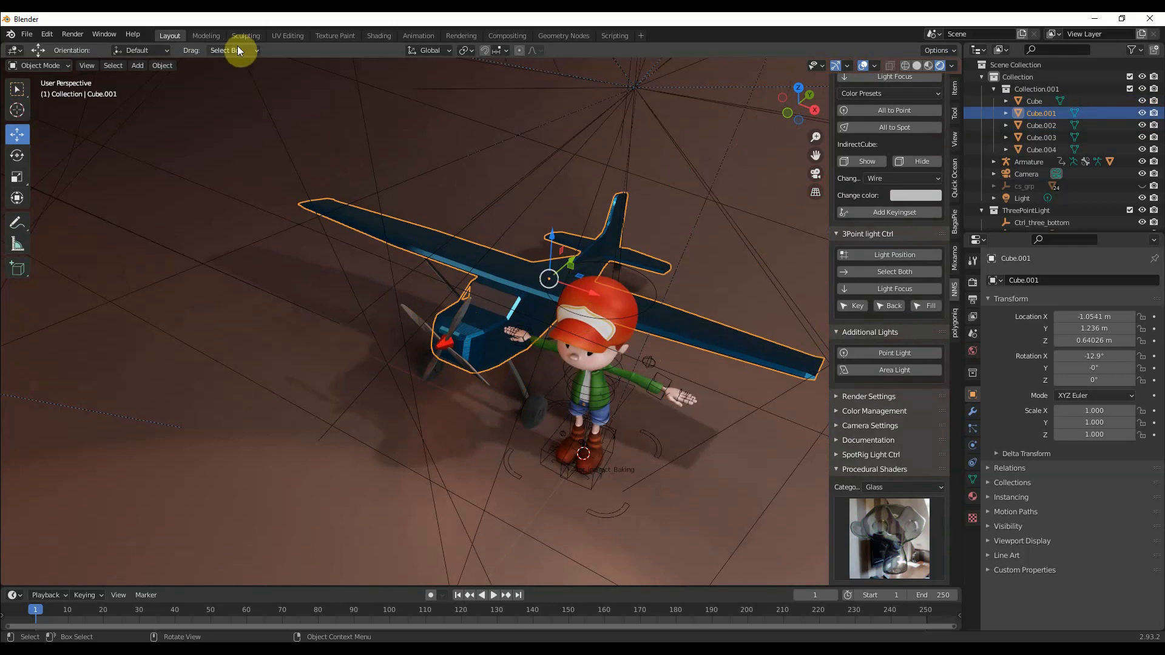
click(380, 38)
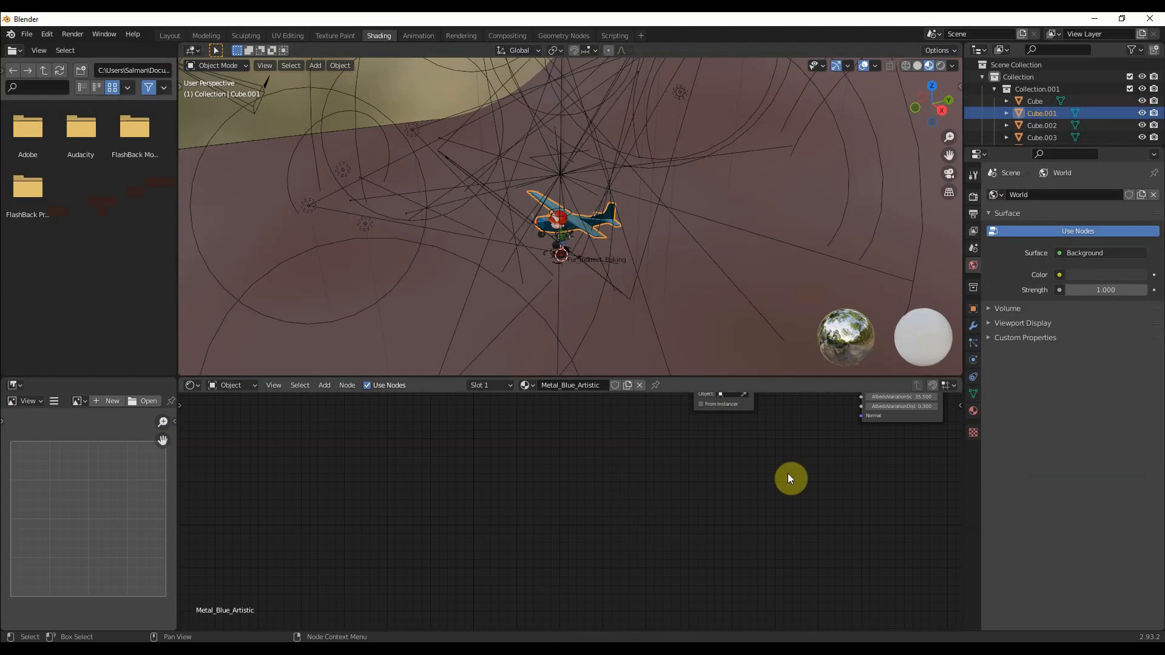
middle_drag(795, 492, 625, 396)
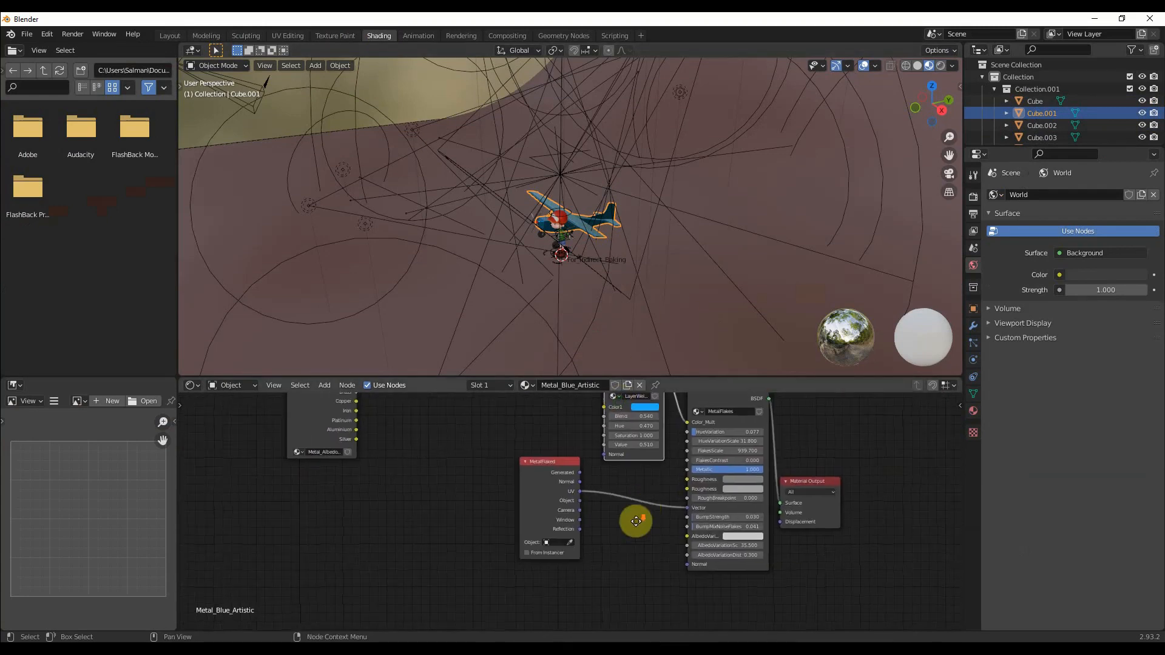
middle_drag(636, 521, 613, 604)
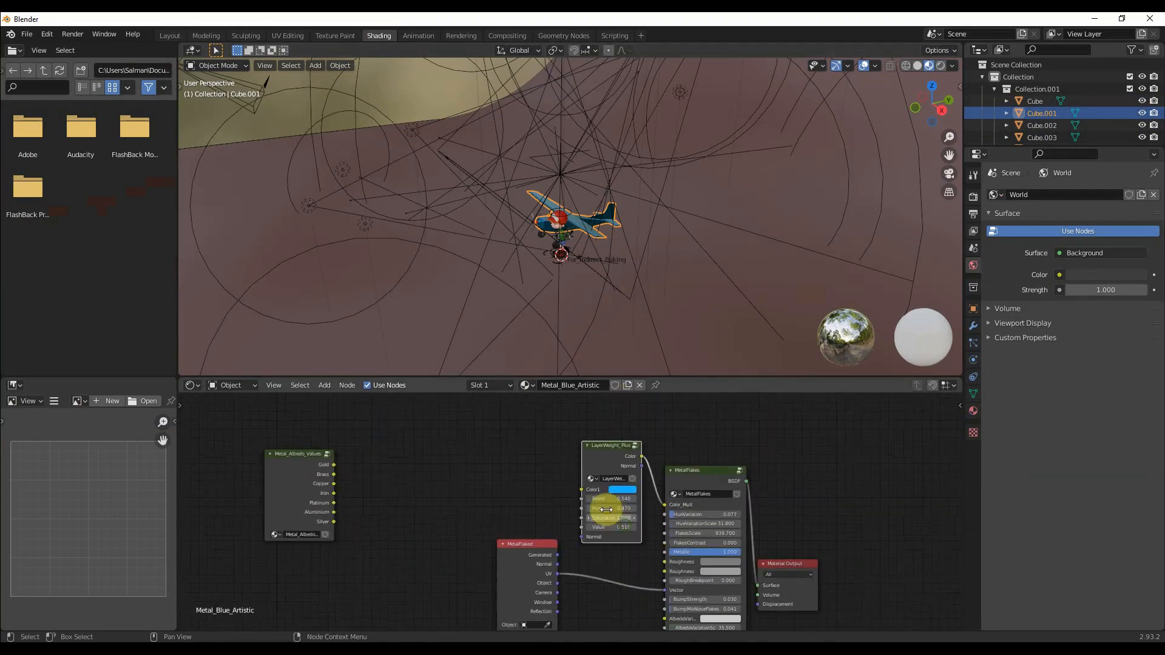
middle_drag(605, 509, 588, 505)
scroll(587, 505, up, 2)
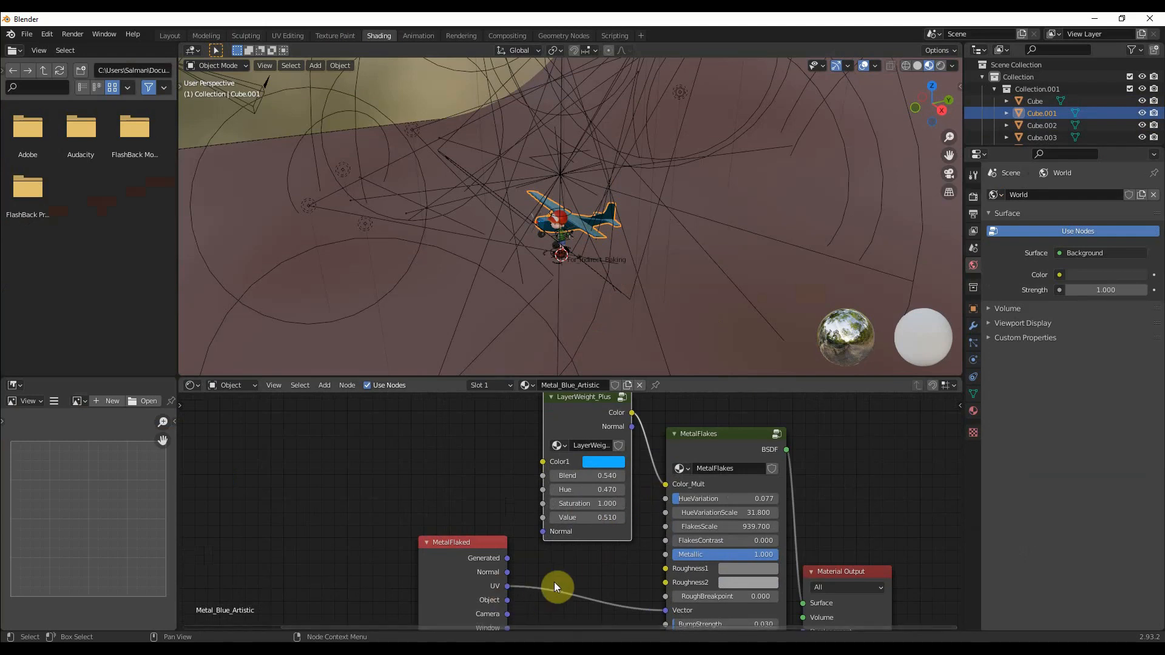
middle_drag(619, 540, 609, 554)
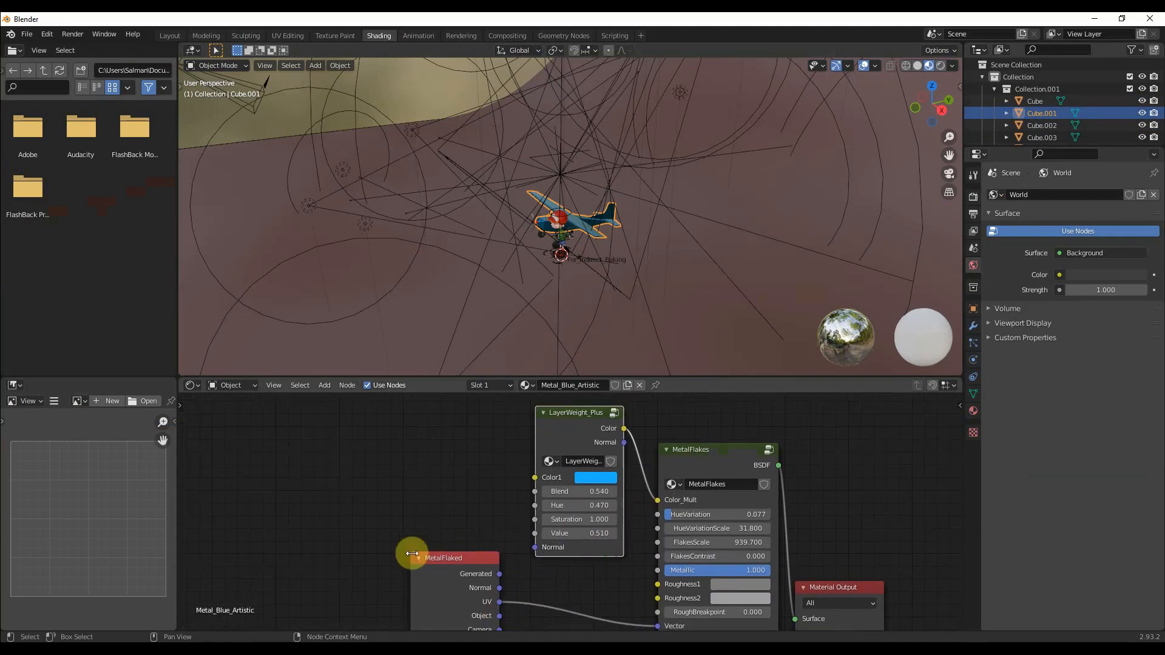
scroll(548, 536, up, 2)
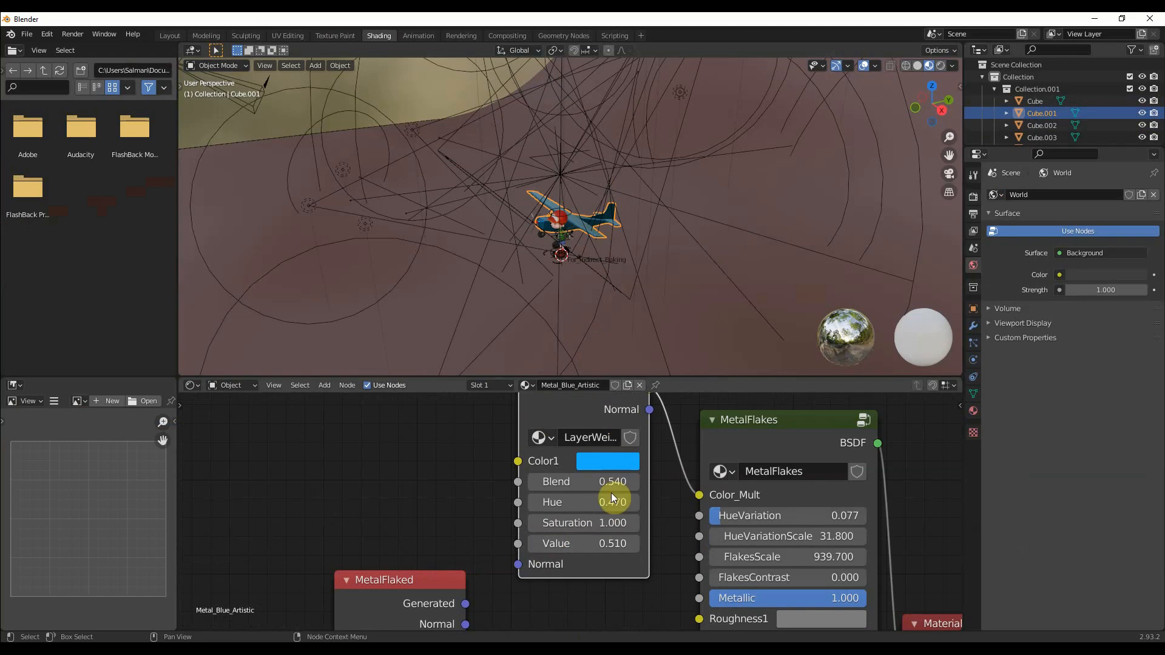
scroll(423, 525, down, 2)
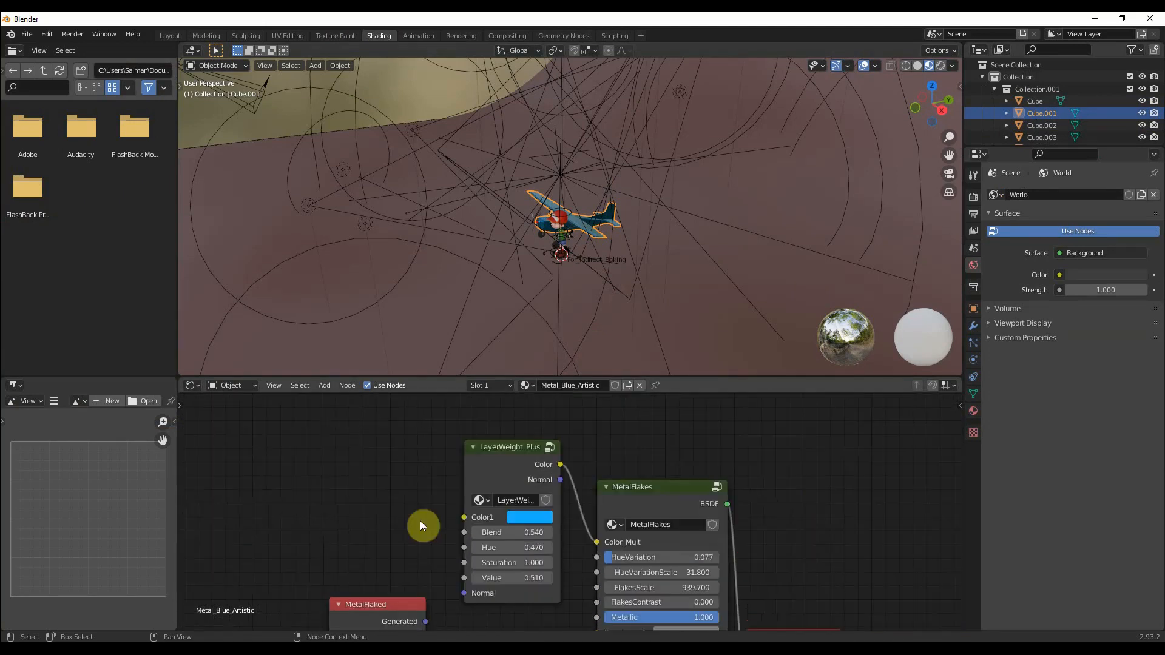
click(518, 457)
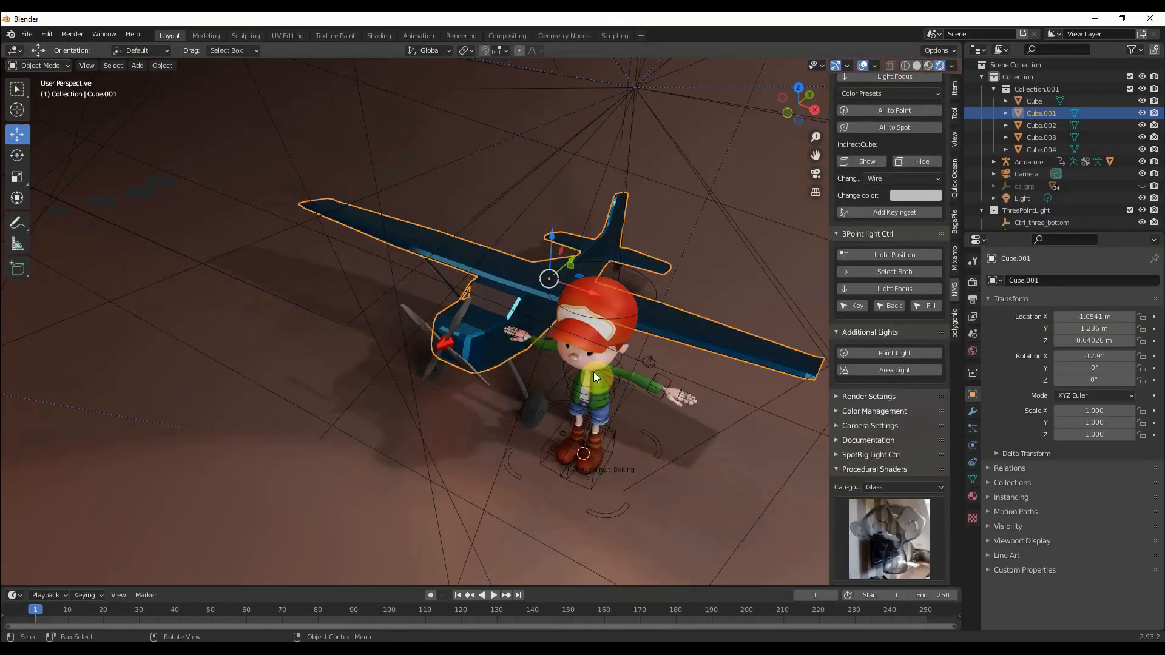
- Hide the viewport overlays and gizmos and frame the airplane and the boy from the front
click(859, 65)
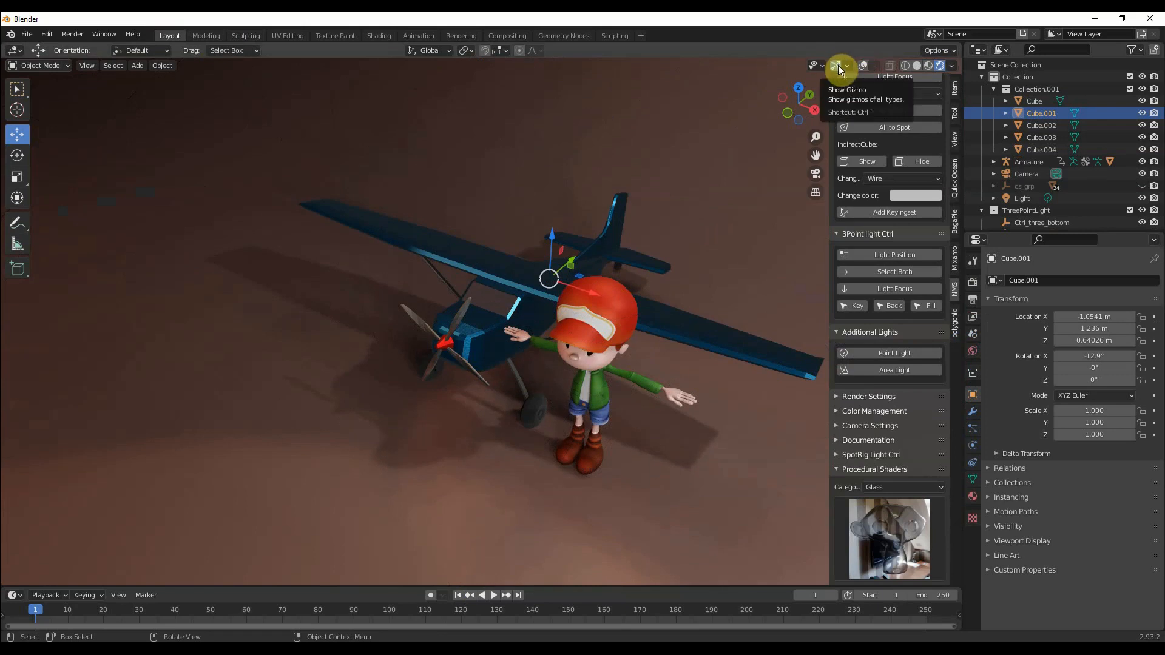
click(836, 65)
middle_drag(423, 493, 646, 424)
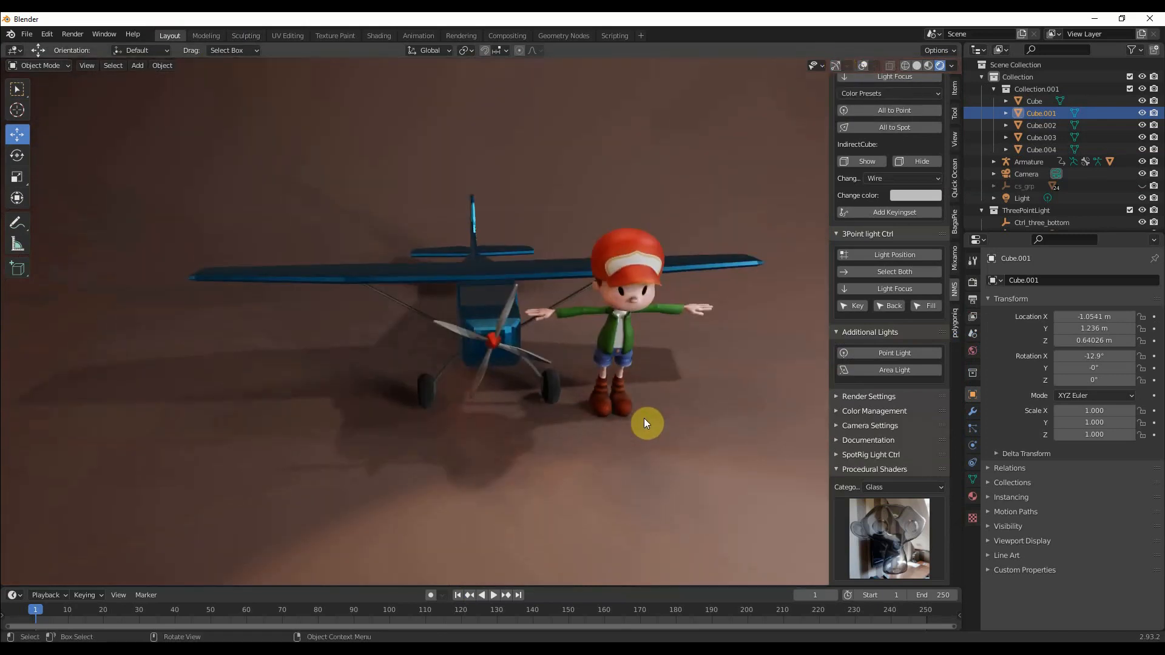
middle_drag(675, 375, 585, 471)
scroll(563, 367, up, 2)
- Replace the brown backdrop with the blue backdrop lighting preset that shows a dark bust with a warm rim light
scroll(901, 200, up, 10)
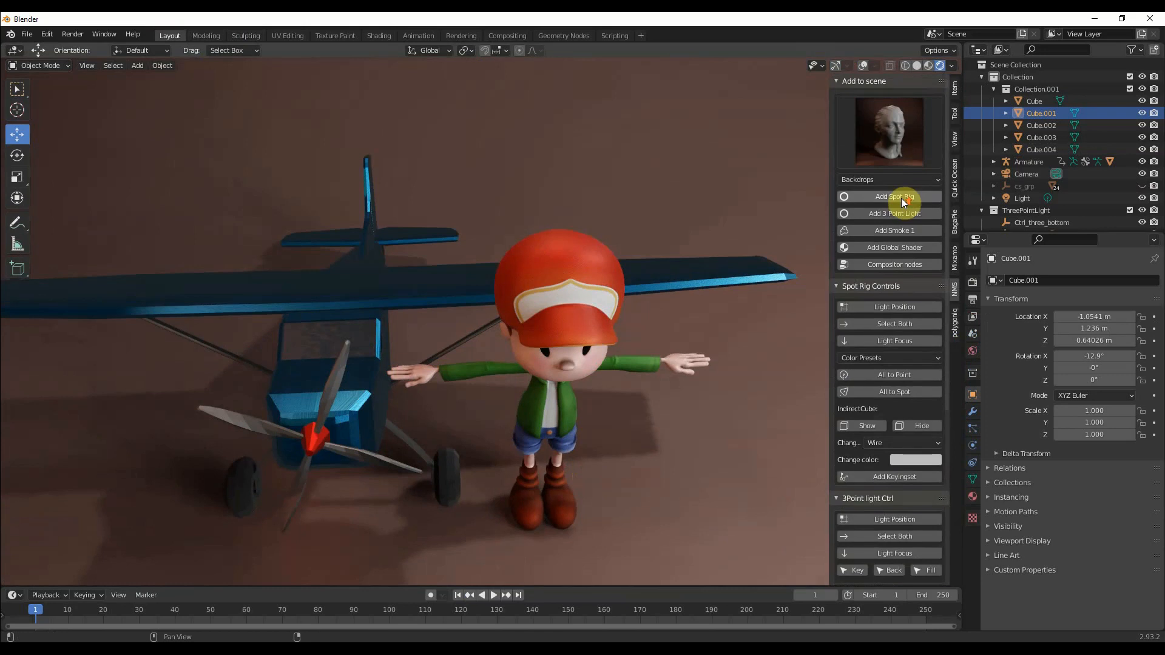
click(890, 141)
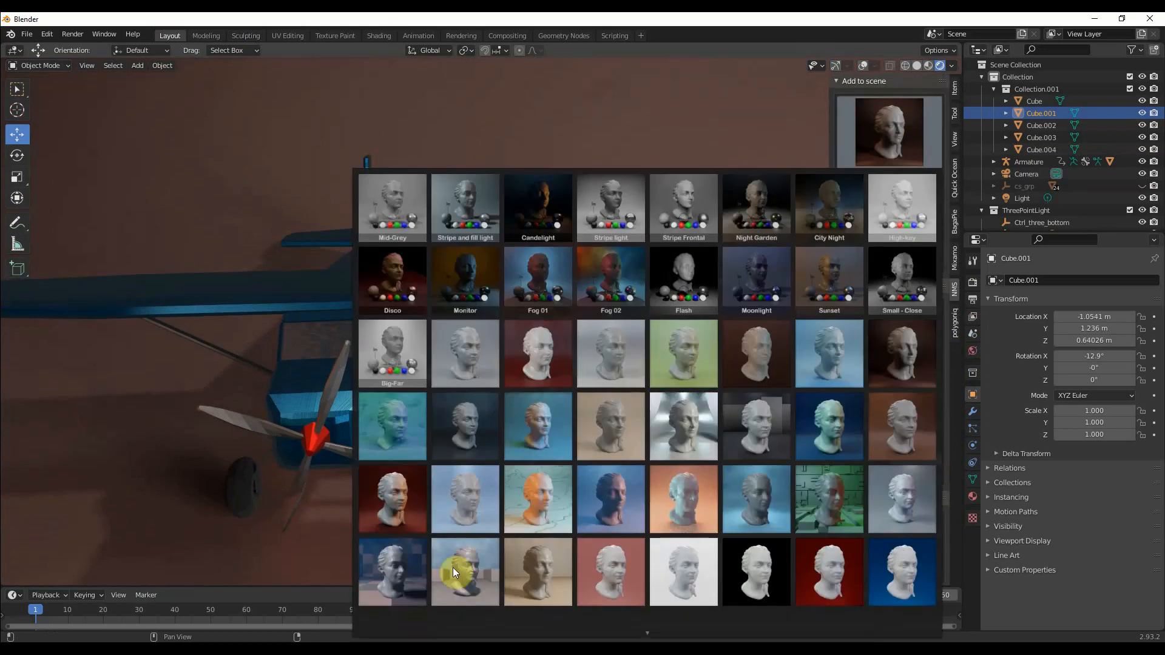
click(633, 511)
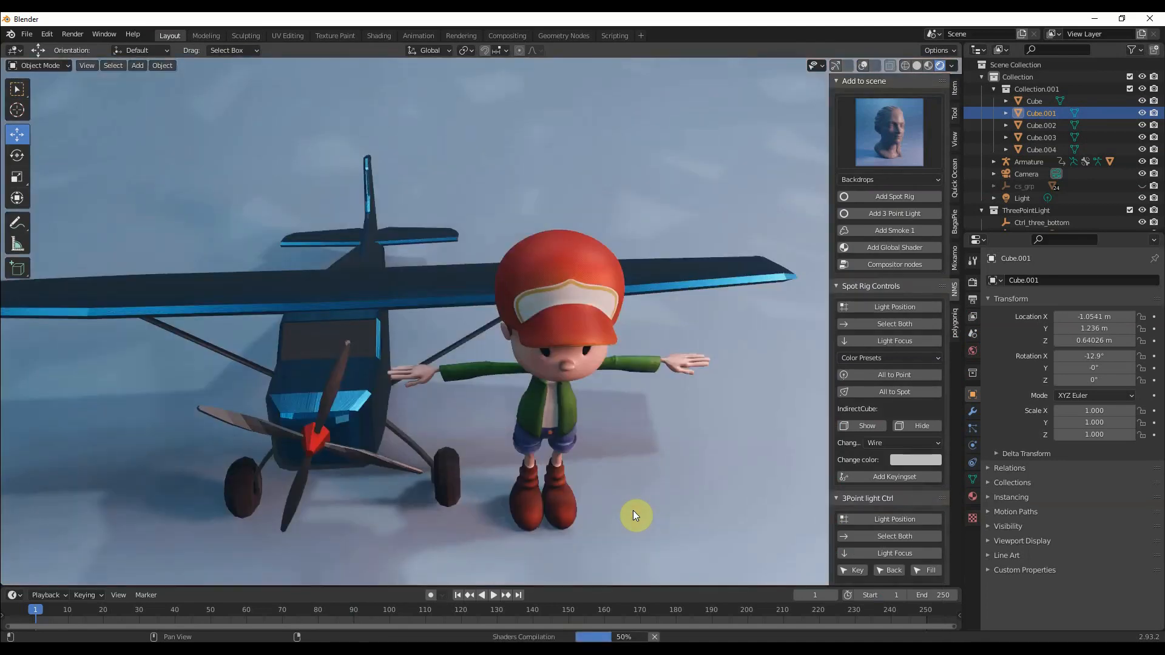
middle_drag(633, 511, 454, 466)
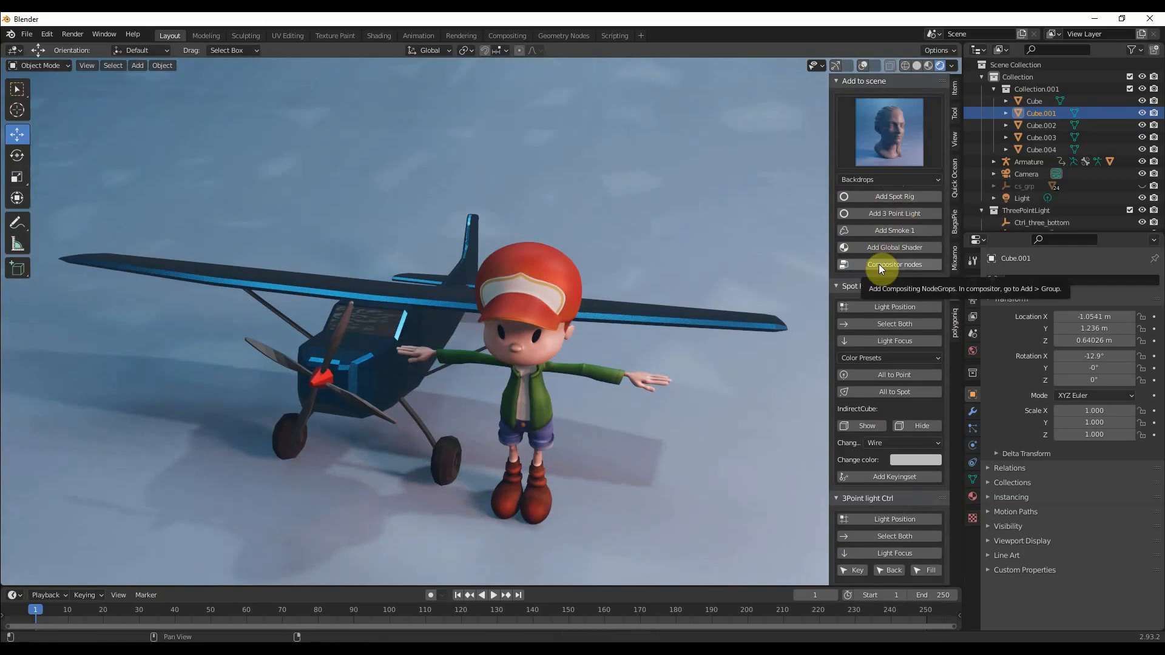
- Add two Smoke 1 objects to the scene and select Smoke_01.001
click(892, 232)
click(892, 231)
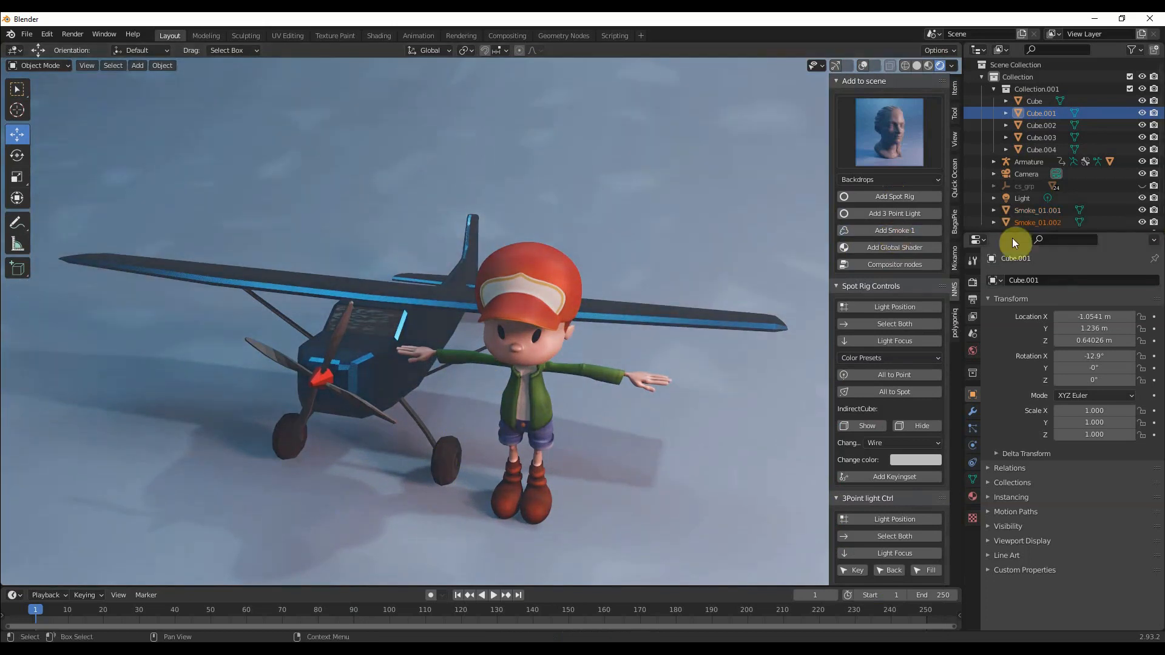
click(1032, 210)
scroll(383, 262, down, 10)
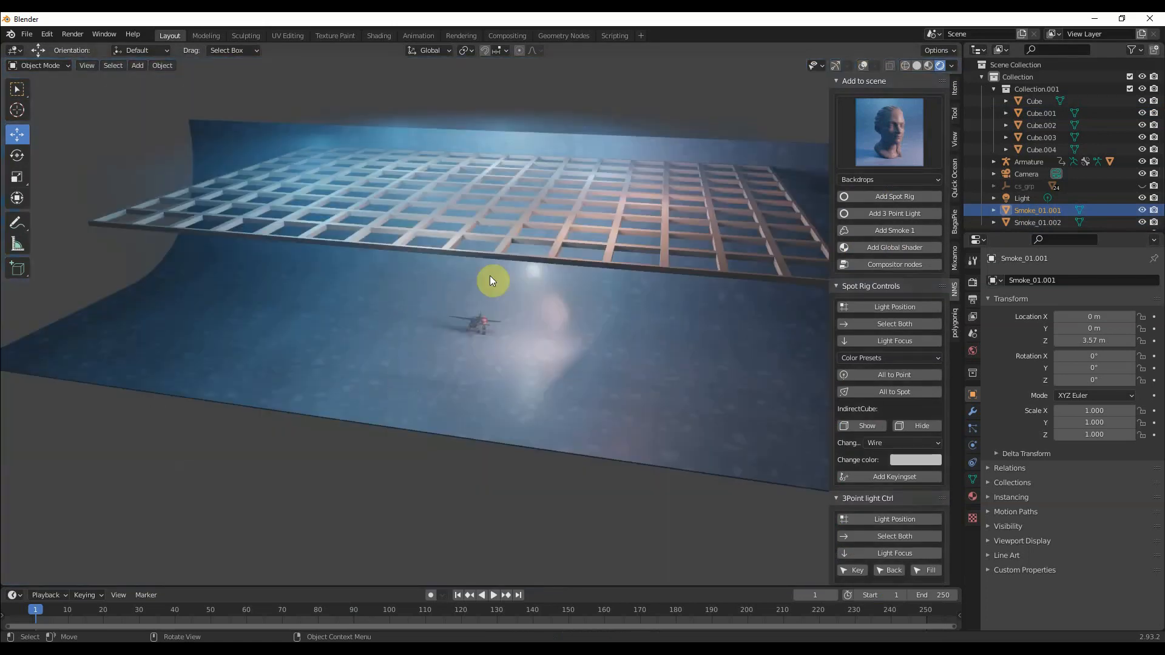
middle_drag(490, 277, 482, 363)
scroll(453, 358, up, 10)
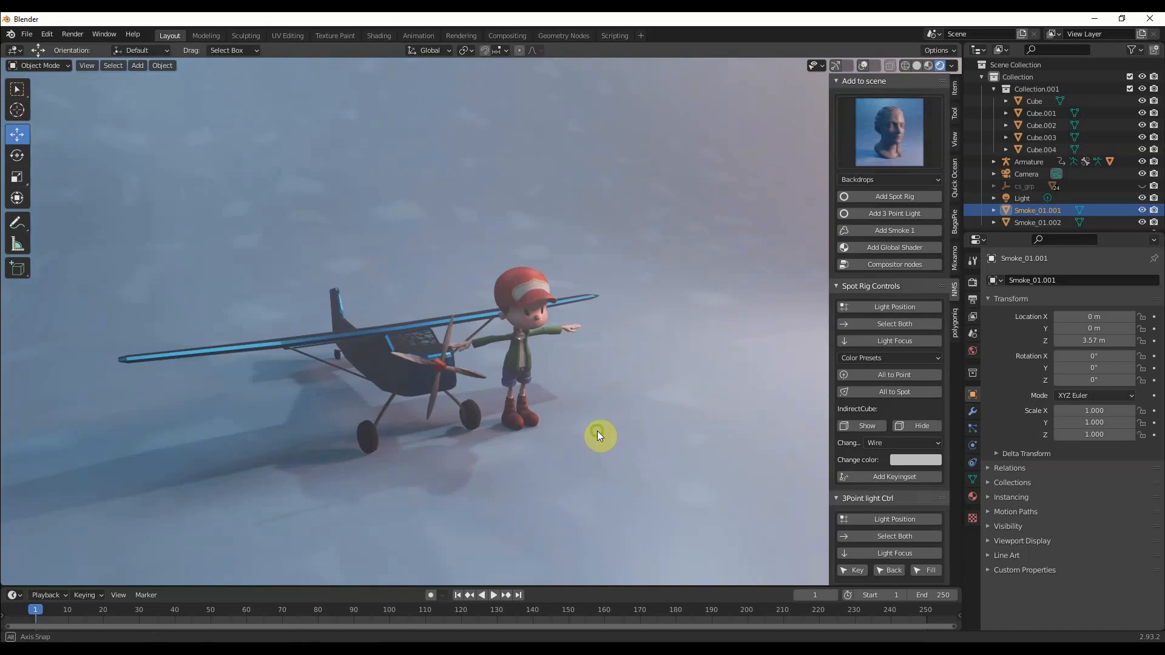
- Inspect the smoke haze around the airplane and the boy, both up close and from farther away
middle_drag(597, 431, 542, 426)
scroll(539, 425, up, 3)
scroll(537, 424, up, 4)
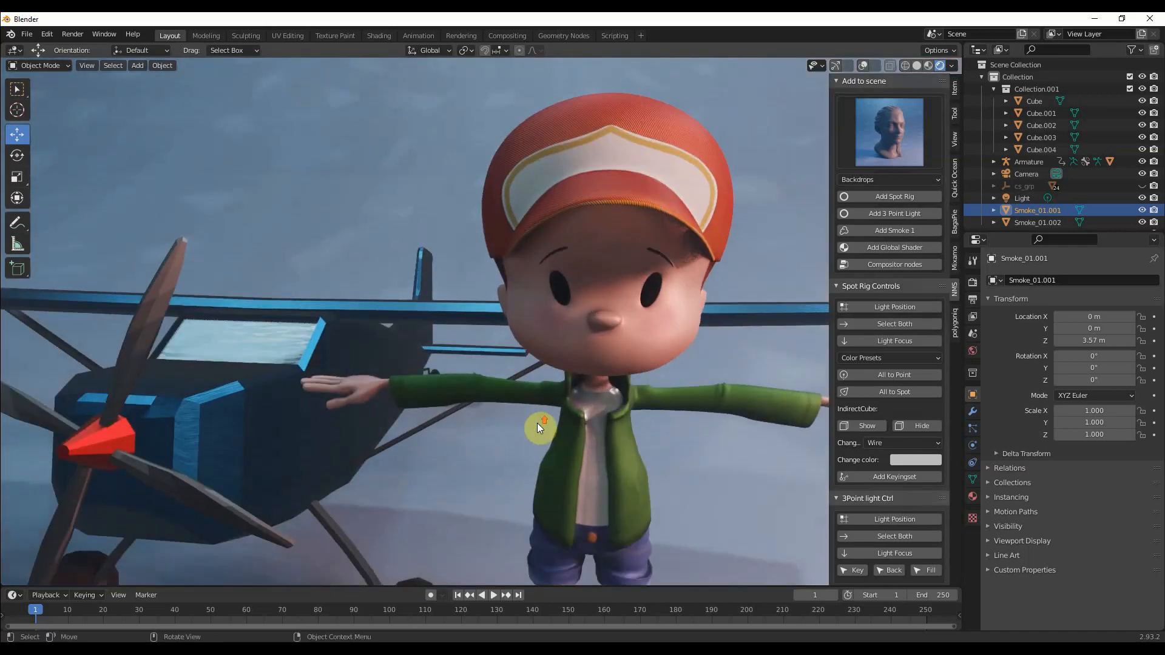
scroll(537, 424, down, 6)
mouse_move(537, 423)
middle_down()
mouse_move(599, 424)
mouse_move(461, 432)
mouse_move(534, 422)
middle_up()
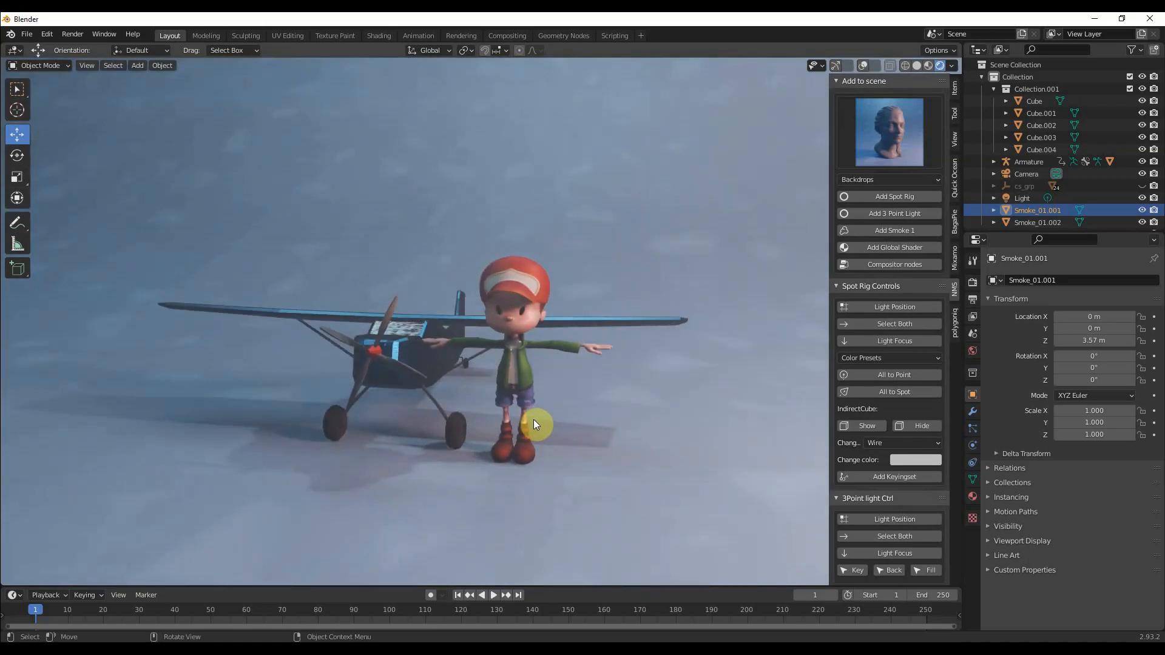
- Switch to the scene camera's view of the airplane and the boy and start a render
key(KP_0)
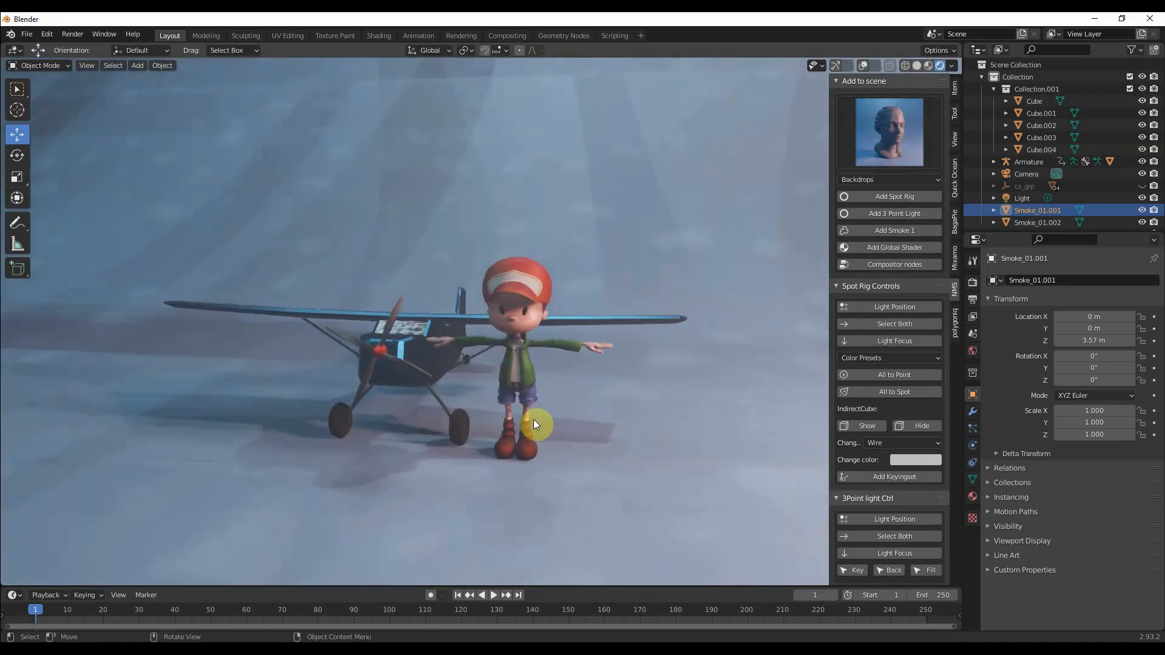
middle_drag(573, 456, 565, 343)
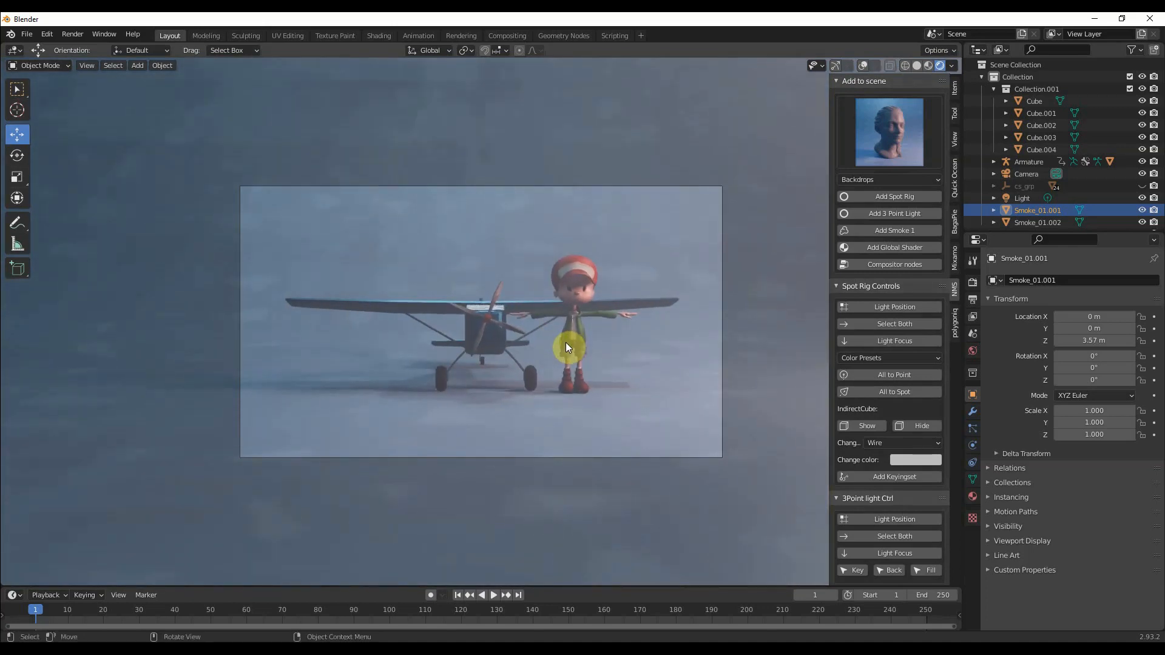
click(72, 34)
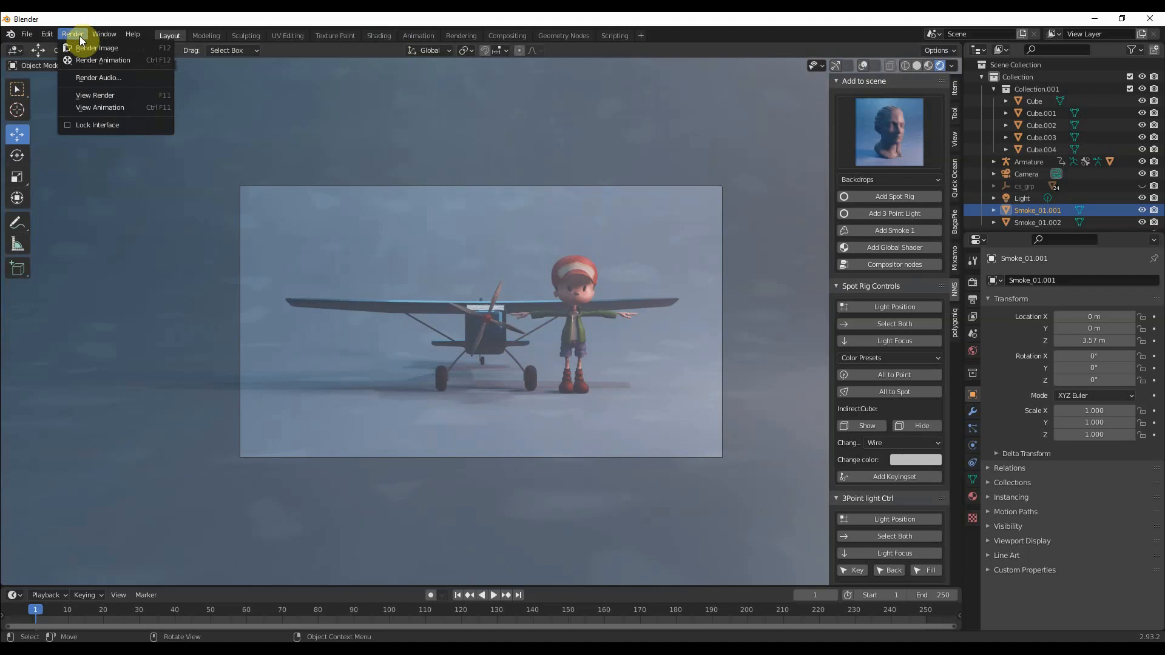
click(97, 58)
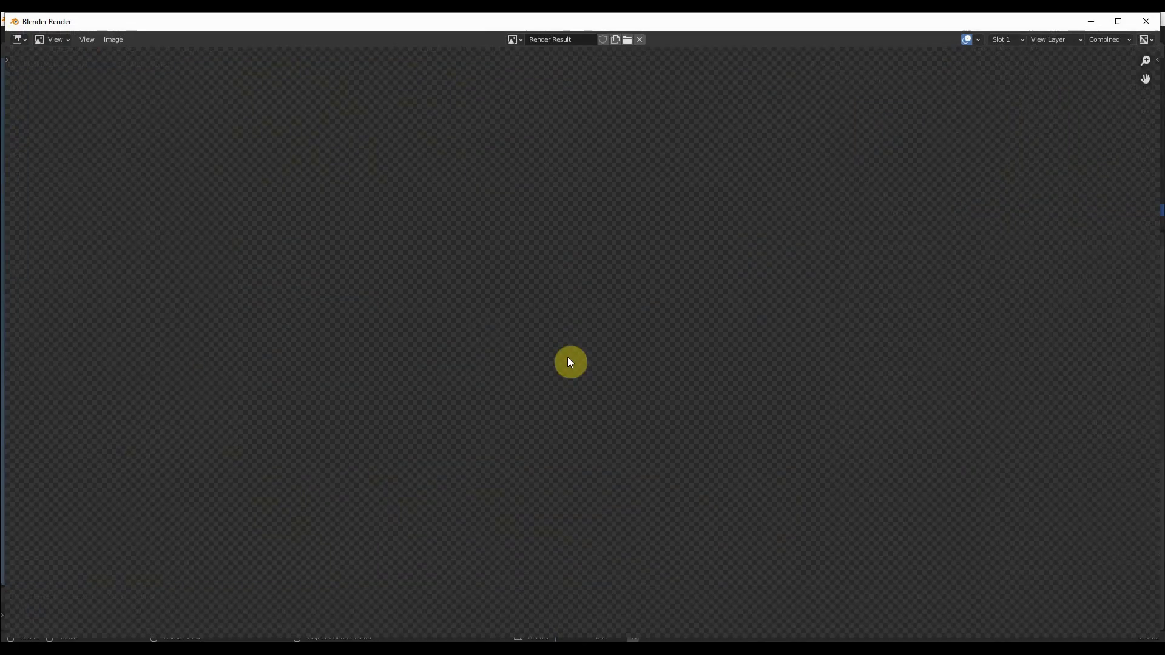